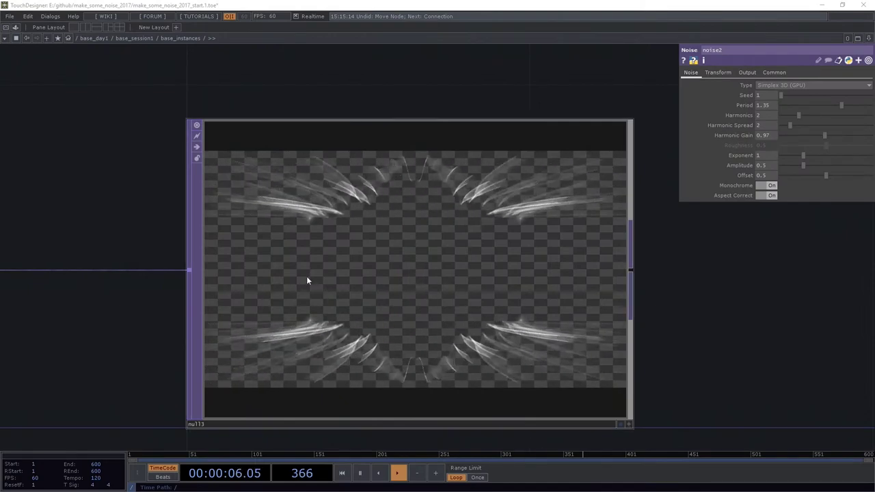
Examine the base_instances network, from the null3 output back to the noise and line sources.
left_click_drag(190, 103, 349, 130)
scroll(354, 139, "down", 2)
scroll(356, 141, "down", 3)
left_click_drag(292, 288, 446, 286)
scroll(446, 285, "down", 4)
left_click_drag(190, 336, 624, 330)
scroll(162, 239, "up", 3)
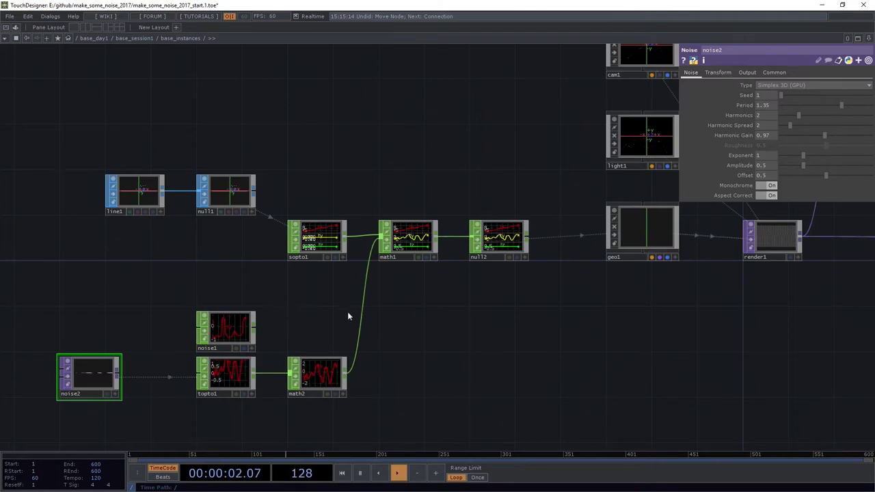
left_click_drag(502, 319, 422, 304)
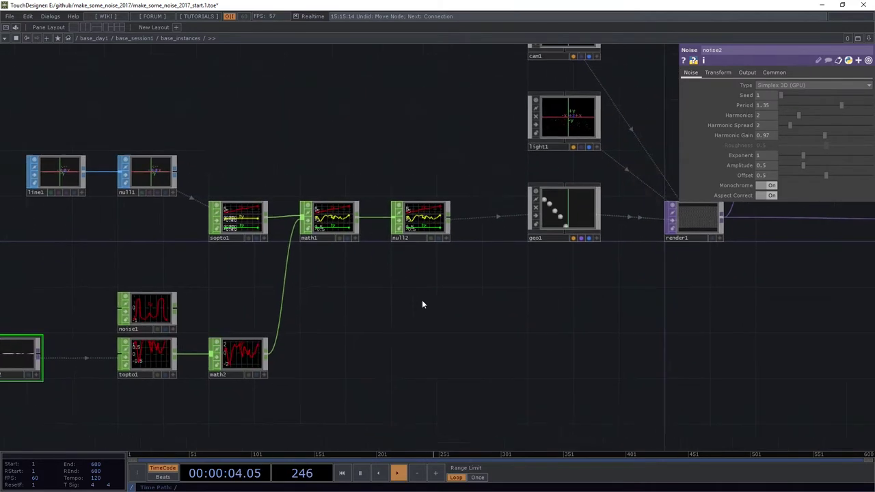
scroll(422, 304, "down", 2)
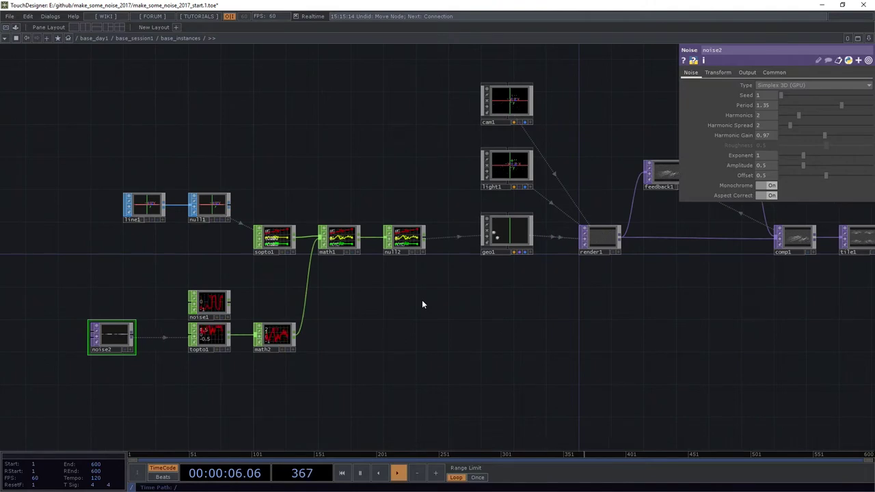
Leave the base_instances network and enter the base_instances_grid component.
scroll(421, 304, "down", 8)
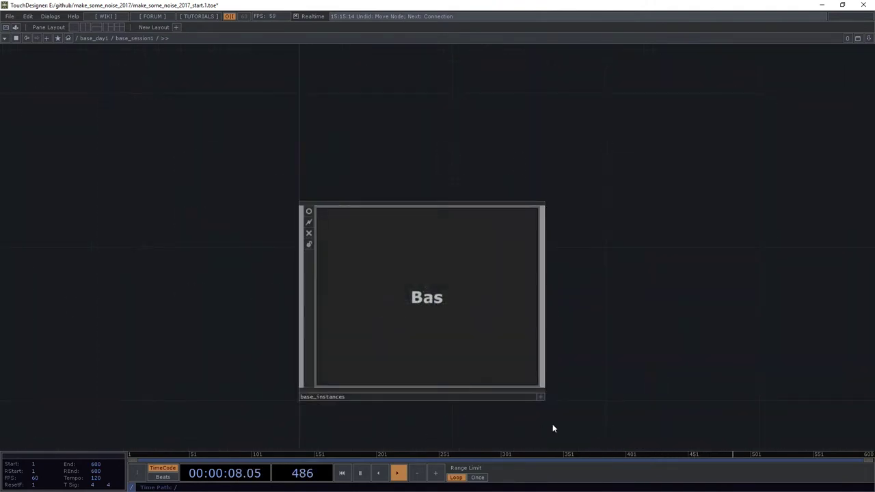
left_click_drag(580, 409, 520, 309)
left_click_drag(508, 147, 511, 13)
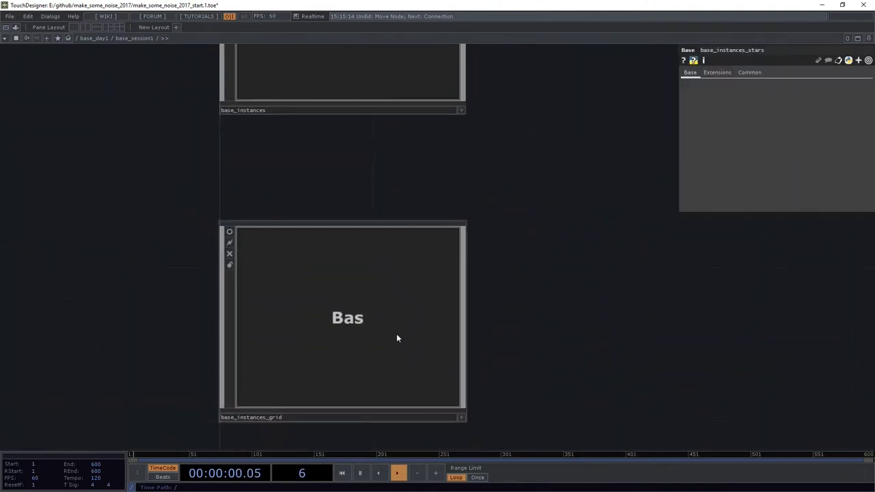
left_click_drag(495, 374, 493, 324)
scroll(332, 273, "up", 8)
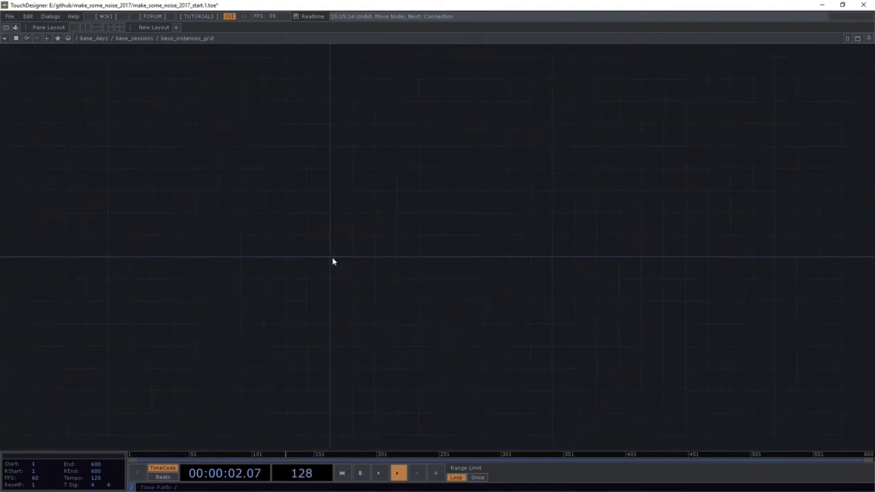
left_click_drag(353, 249, 375, 250)
key("Tab")
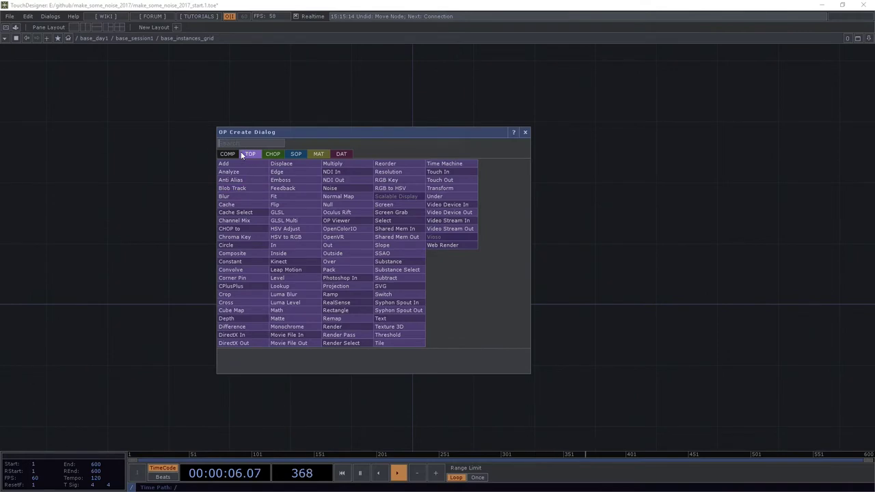
key("Escape")
Copy cam1, light1, geo1 and render1 from base_instances and paste them into base_instances_grid.
scroll(316, 159, "down", 8)
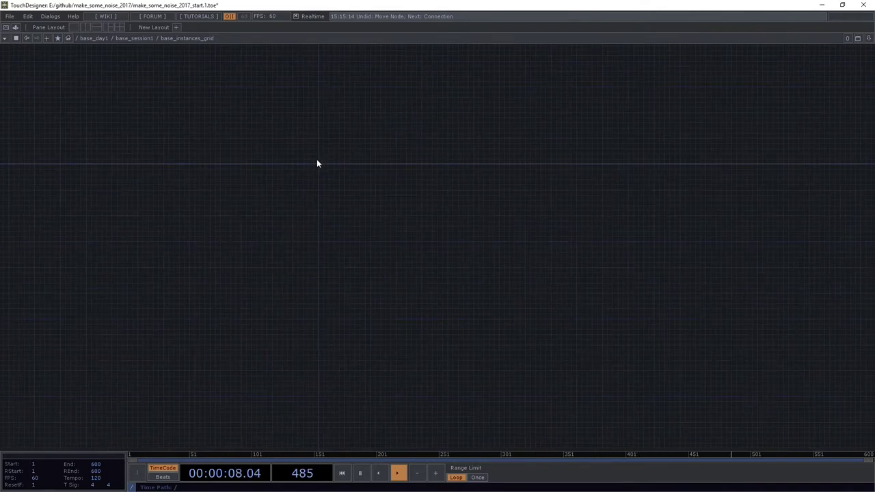
left_click_drag(121, 171, 168, 359)
scroll(169, 361, "down", 5)
scroll(233, 244, "up", 8)
right_click_drag(317, 112, 395, 299)
left_click(371, 340)
scroll(371, 340, "down", 8)
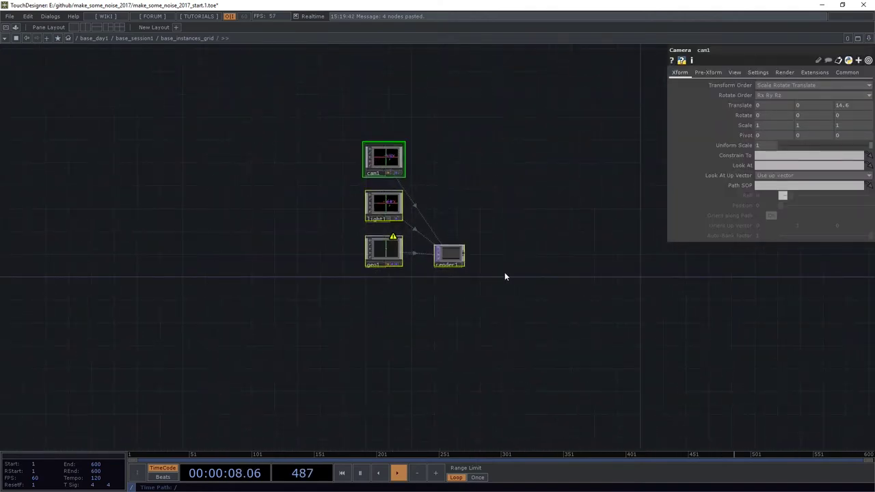
scroll(482, 268, "up", 3)
left_click_drag(283, 233, 645, 233)
left_click_drag(636, 322, 313, 286)
left_click_drag(348, 199, 436, 225)
left_click_drag(107, 221, 301, 231)
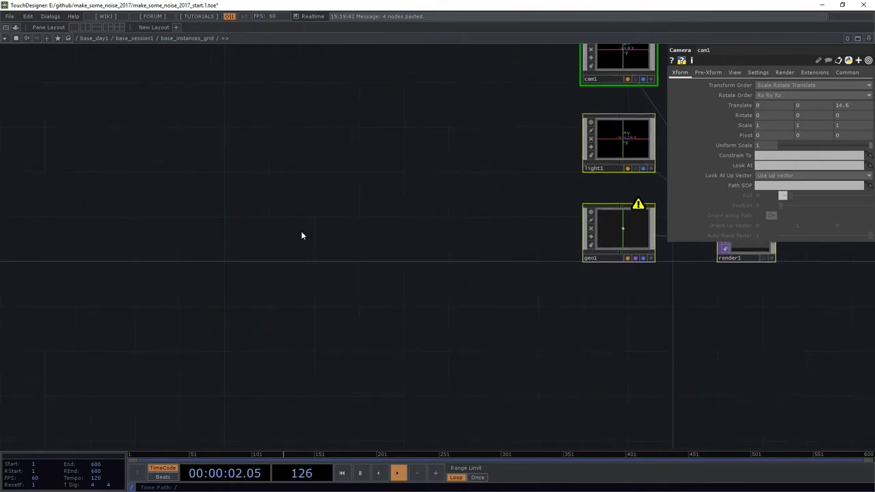
double_click(196, 267)
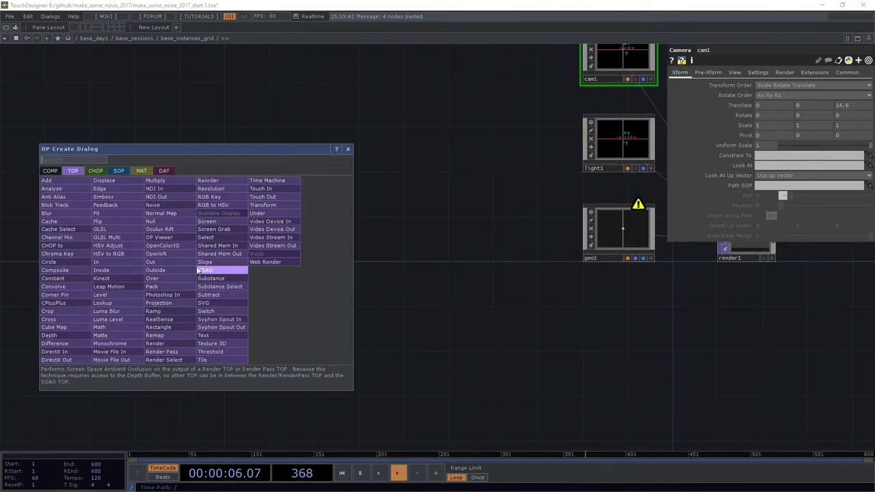
key("Escape")
Copy line1, null1 and sopto1 from base_instances and paste them beside the camera, light and geometry nodes in base_instances_grid.
scroll(307, 307, "down", 6)
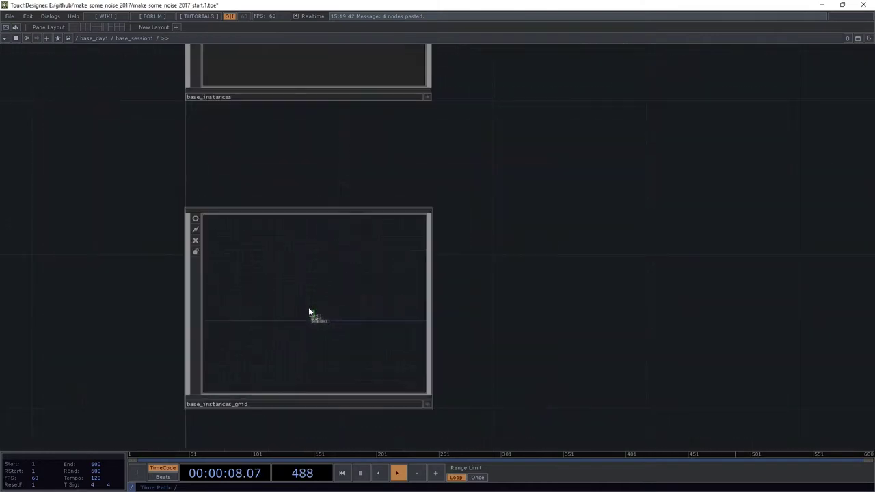
left_click_drag(110, 166, 250, 257)
scroll(418, 115, "up", 6)
left_click_drag(105, 220, 164, 225)
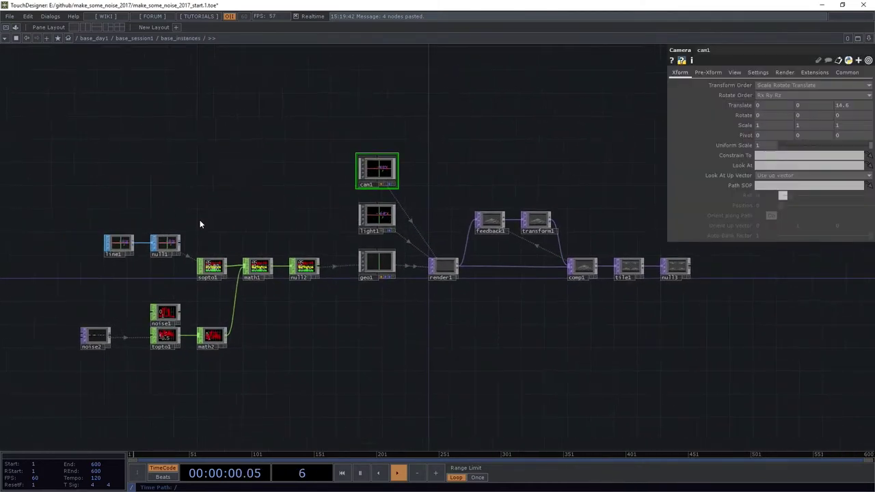
left_click_drag(125, 185, 257, 253)
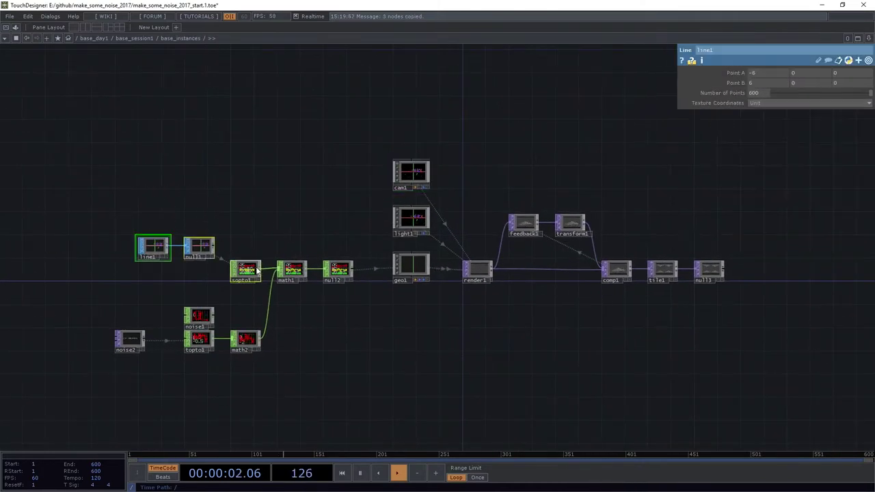
scroll(279, 201, "down", 5)
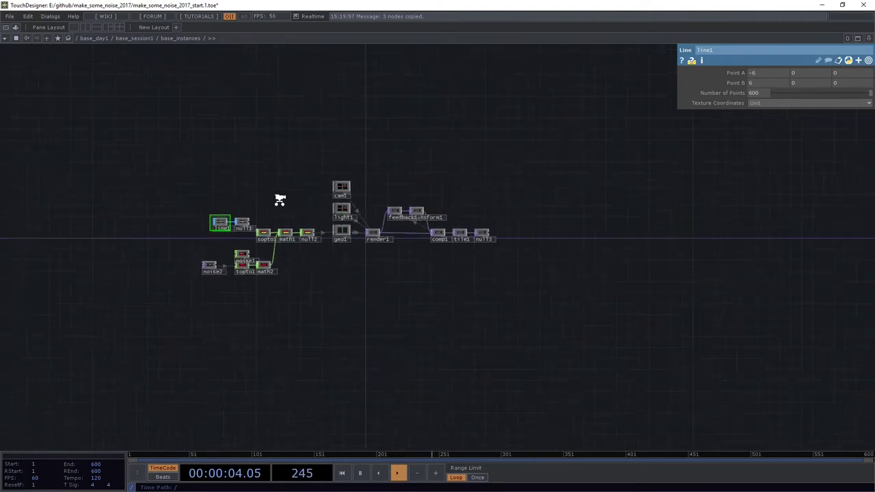
scroll(308, 305, "up", 10)
key("p")
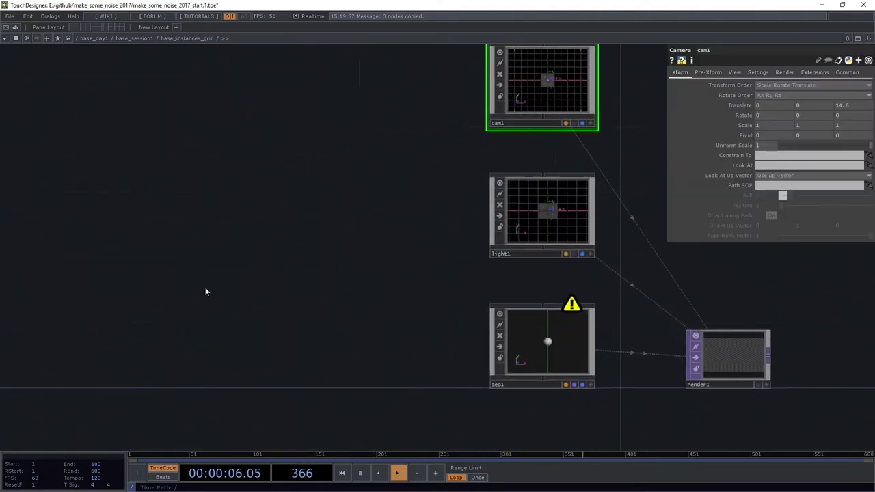
key("ctrl+v")
left_click_drag(358, 198, 181, 223)
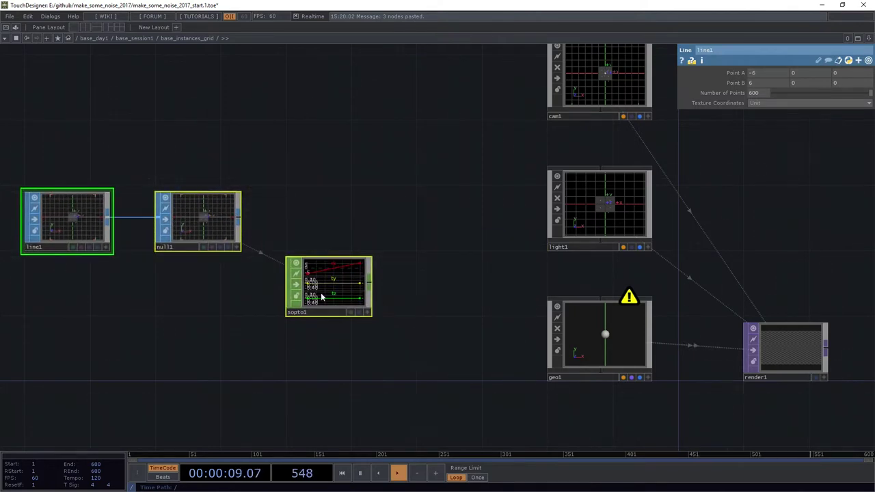
Add a Null CHOP connected to the output of sopto1.
right_click(370, 282)
type("nul")
left_click(391, 268)
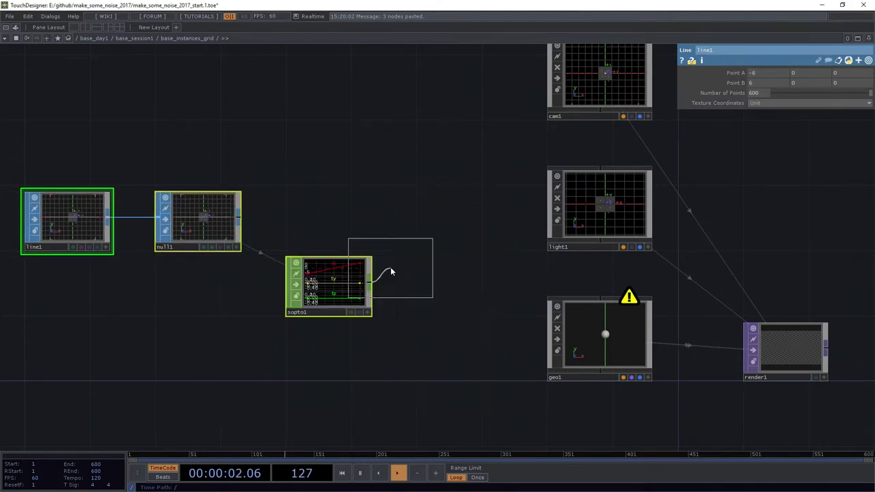
left_click(409, 277)
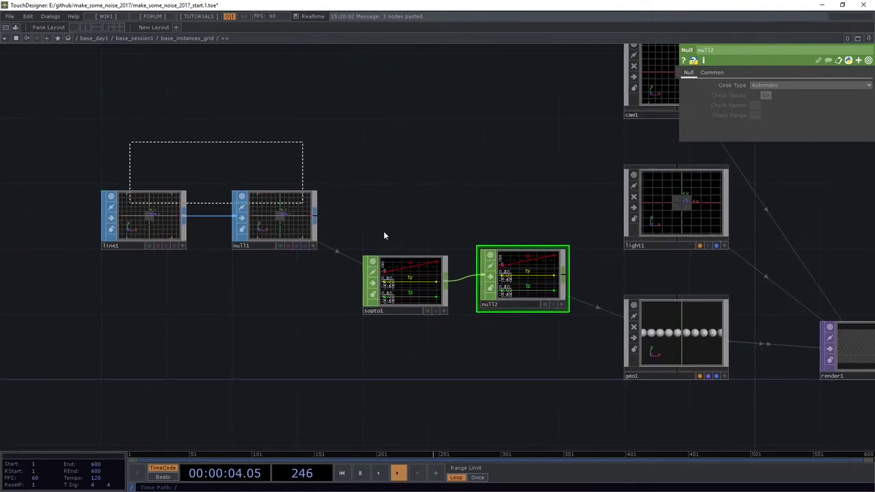
Spread out the network by moving null2 and the camera, light, geometry and render nodes farther from sopto1.
right_click_drag(448, 263, 518, 308)
left_click_drag(342, 373, 537, 345)
left_click_drag(341, 203, 144, 201)
left_click_drag(319, 335, 176, 304)
left_click(387, 254)
Examine the line of instanced spheres in the render1 output.
scroll(376, 251, "up", 4)
left_click_drag(363, 237, 388, 250)
left_click_drag(454, 340, 255, 319)
scroll(256, 319, "down", 3)
left_click_drag(260, 231, 444, 231)
left_click_drag(530, 306, 242, 290)
scroll(714, 323, "up", 5)
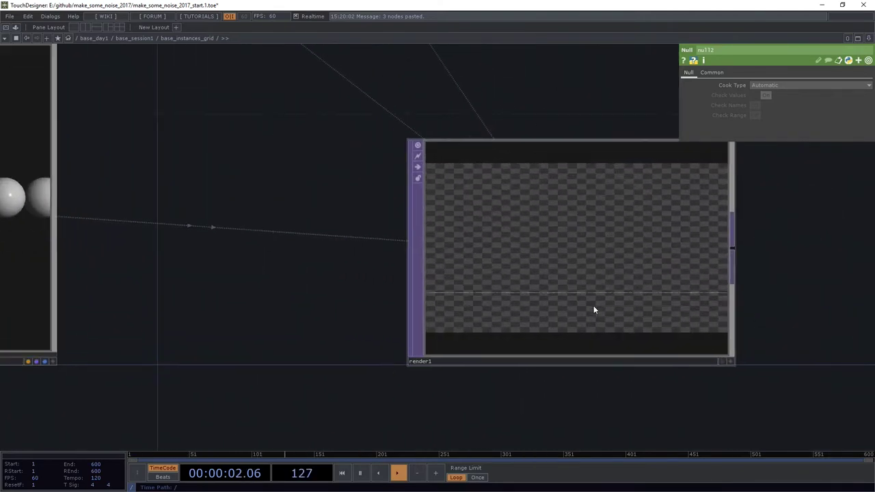
scroll(565, 324, "up", 3)
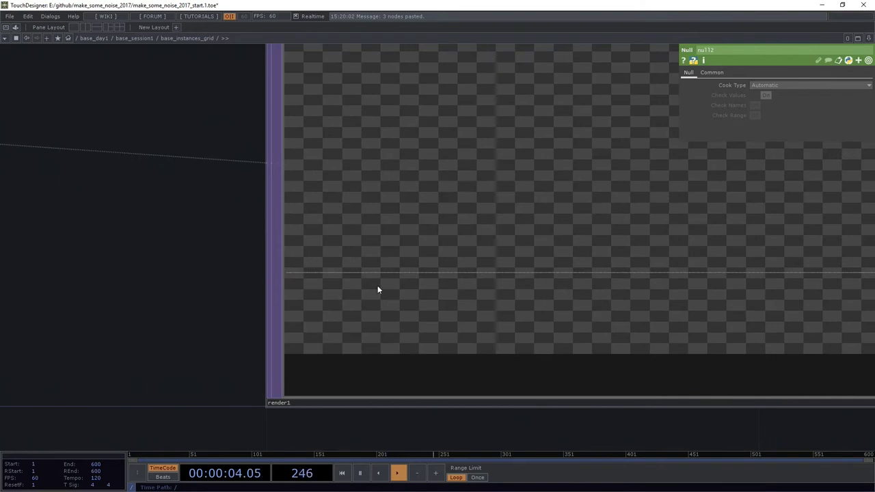
scroll(365, 295, "down", 5)
left_click_drag(210, 350, 344, 301)
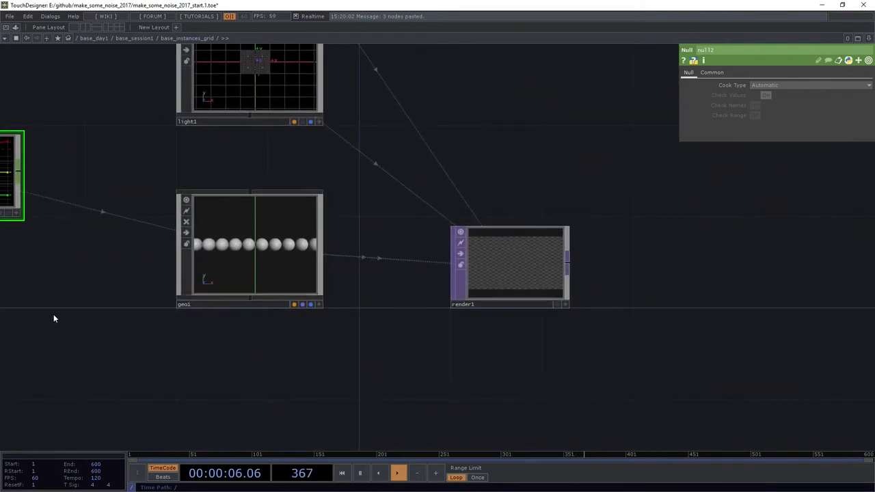
Add a Grid SOP and place it directly above line1.
left_click_drag(137, 259, 367, 172)
scroll(367, 172, "down", 5)
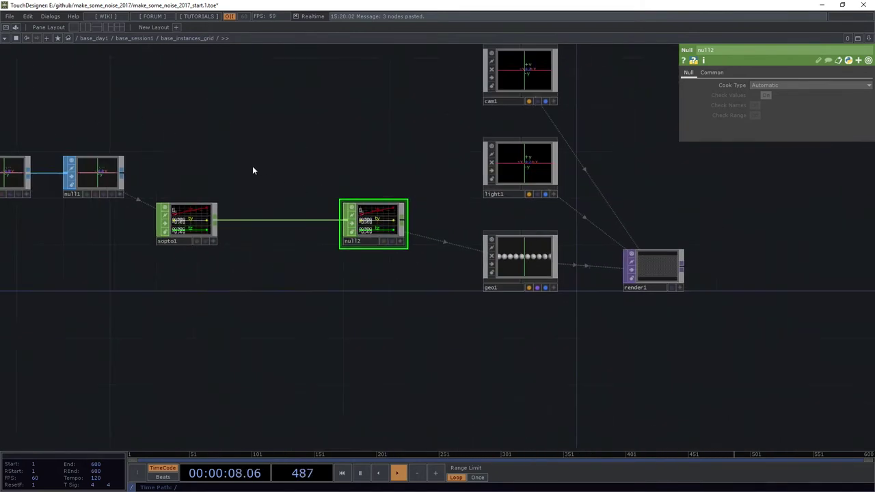
left_click_drag(279, 181, 486, 225)
scroll(195, 224, "up", 5)
key("Tab")
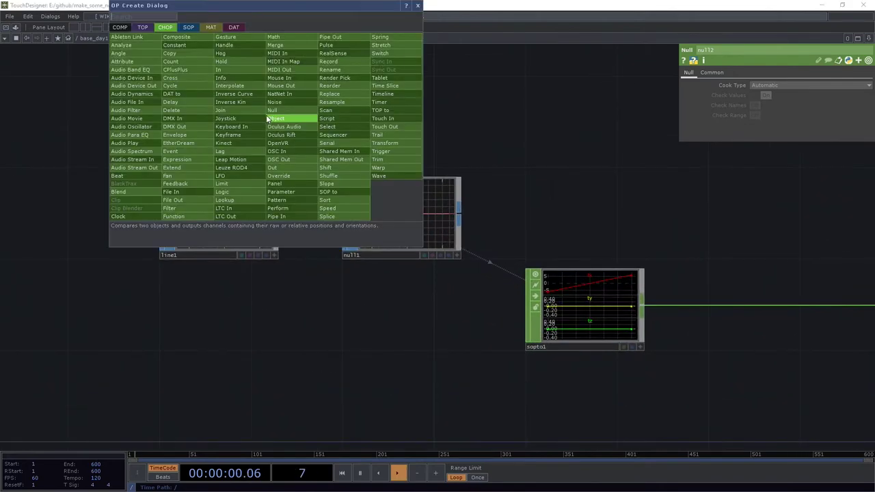
key("Tab")
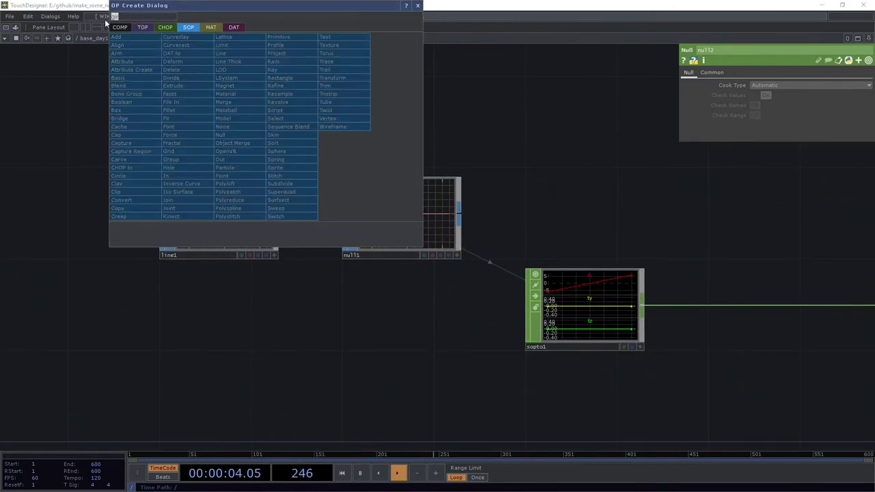
type("gri")
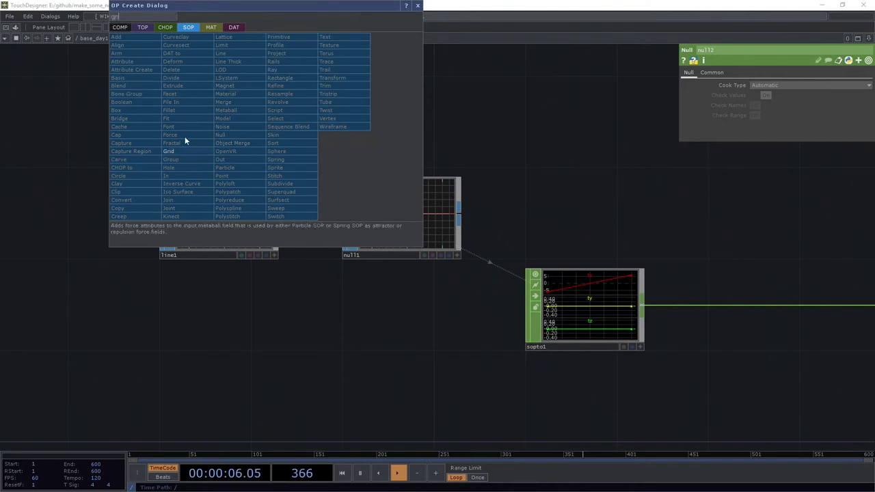
left_click(195, 151)
left_click_drag(223, 132, 214, 132)
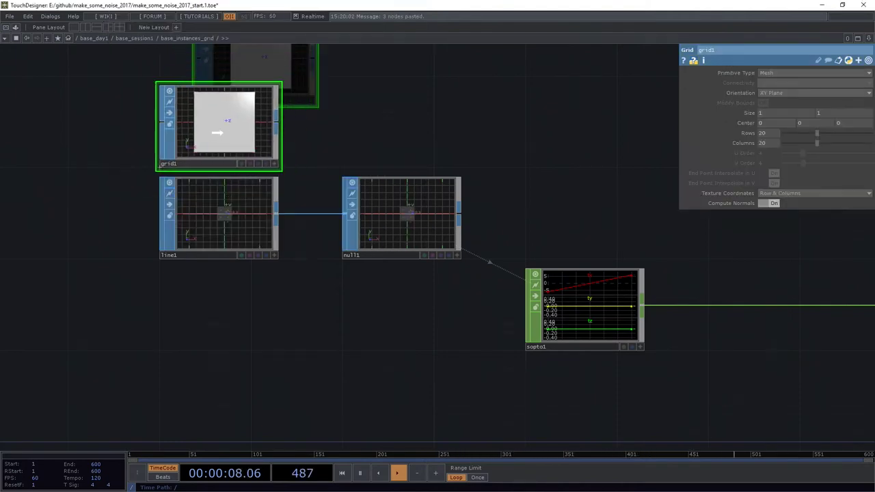
Set grid1's X size to 5 and its number of rows to 4.
scroll(201, 229, "up", 3)
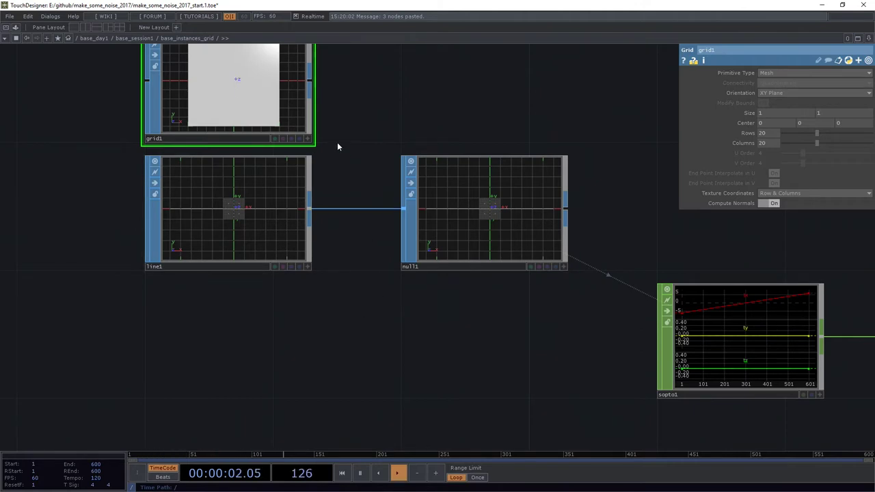
left_click_drag(339, 136, 328, 214)
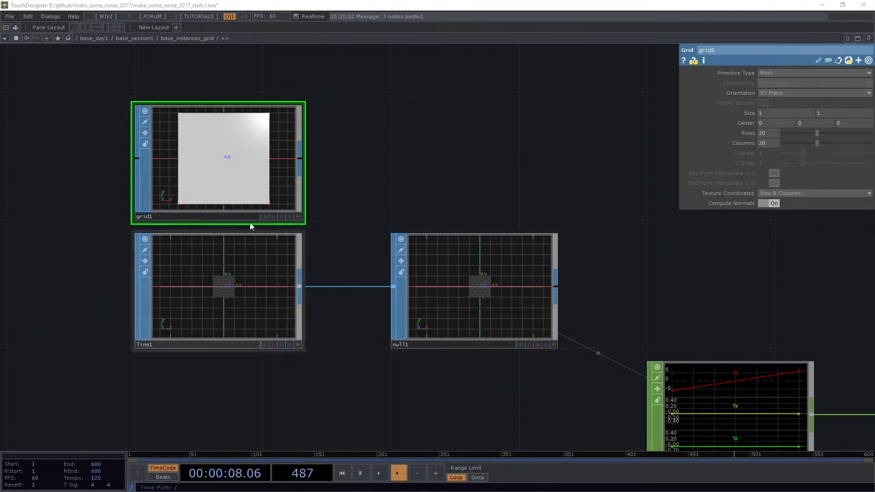
left_click(780, 113)
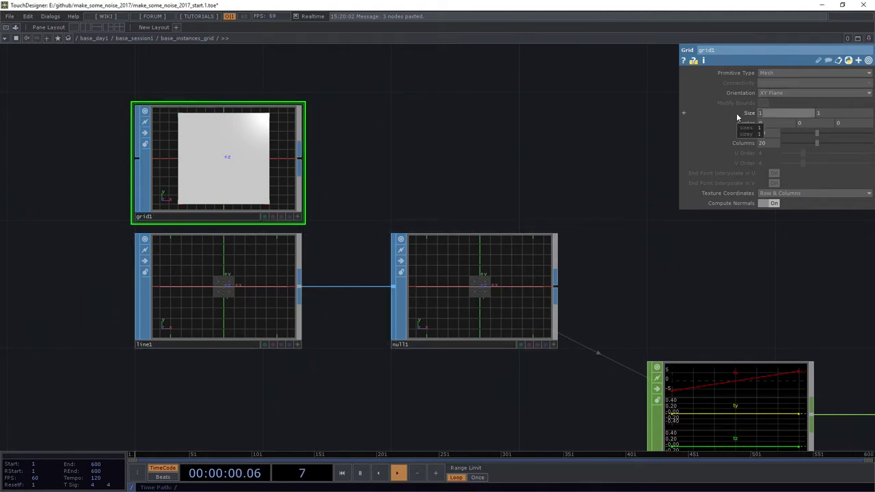
type("5")
key("Tab")
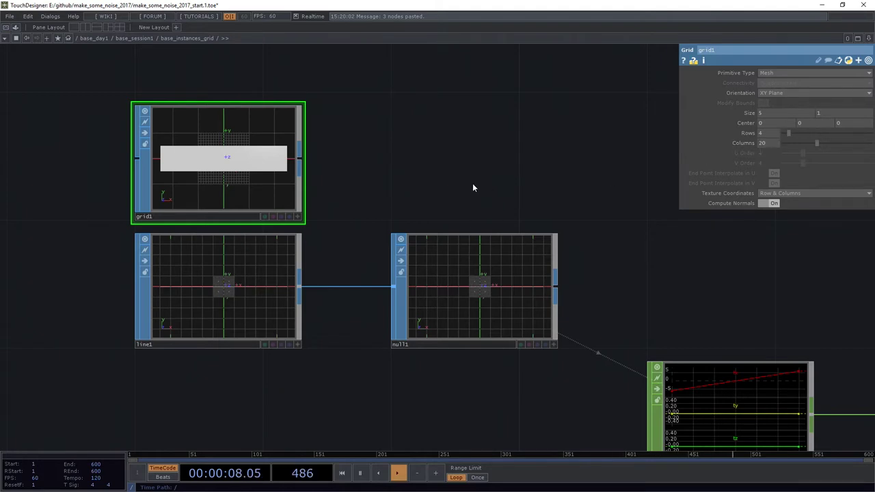
Show grid1 as a wireframe in its viewer and orbit it to examine the rows and columns.
scroll(246, 164, "up", 4)
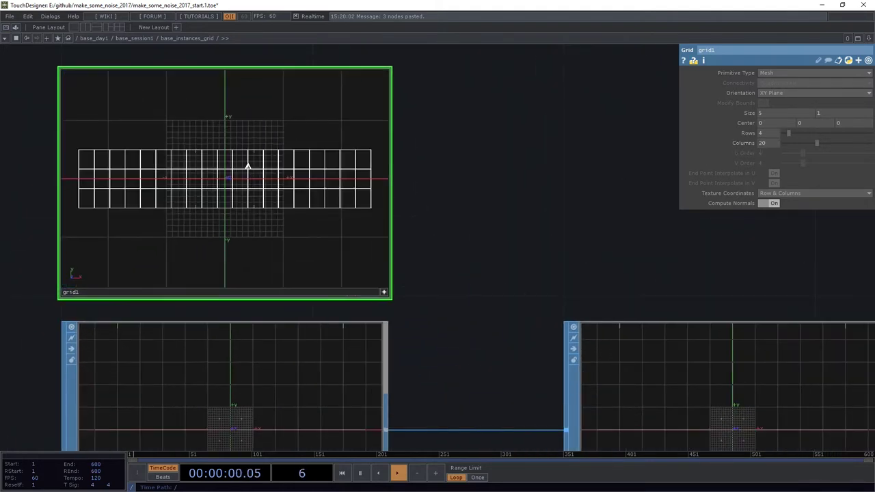
mouse_move(300, 182)
left_mouse_down()
mouse_move(326, 215)
mouse_move(311, 194)
left_mouse_up()
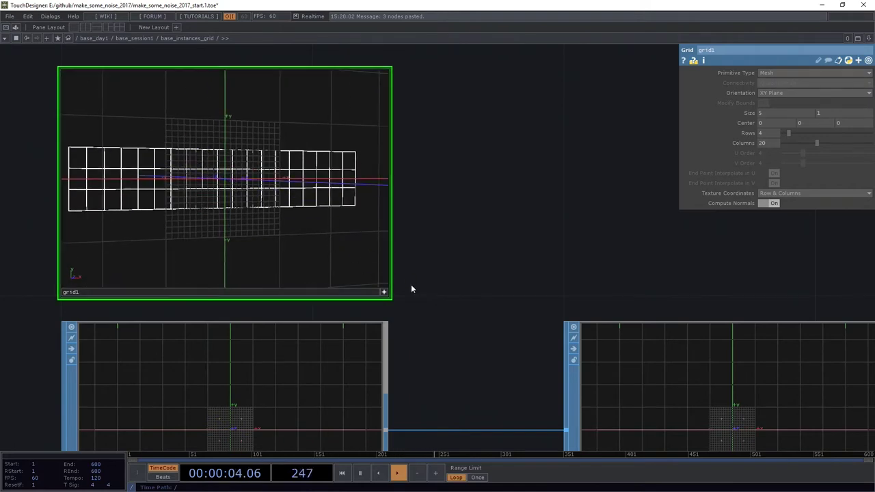
left_click(383, 292)
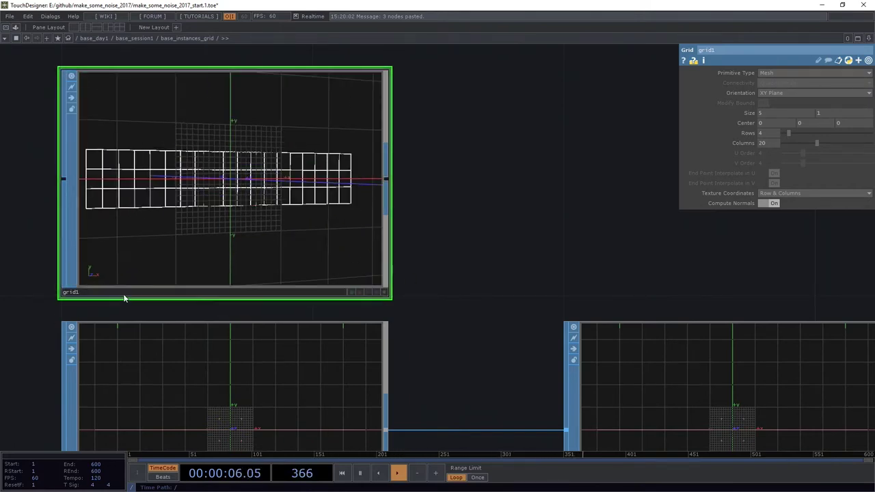
Connect grid1 to null1 in place of line1 so the grid feeds the instancing chain.
scroll(363, 175, "down", 3)
left_click_drag(334, 158, 431, 312)
left_click_drag(567, 184, 391, 179)
scroll(359, 182, "down", 5)
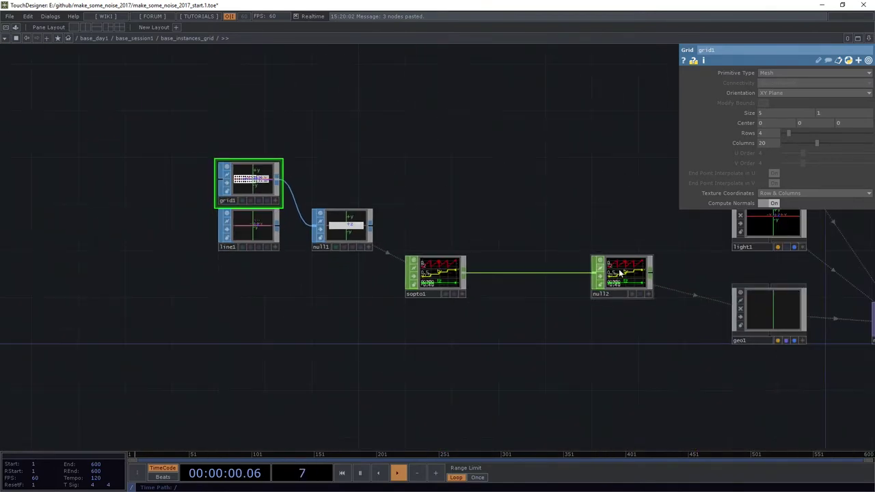
Examine how the grid of instances appears in the render1 output.
left_click_drag(512, 380, 198, 328)
scroll(587, 308, "up", 4)
left_click_drag(670, 309, 498, 308)
scroll(417, 267, "up", 4)
scroll(320, 217, "up", 3)
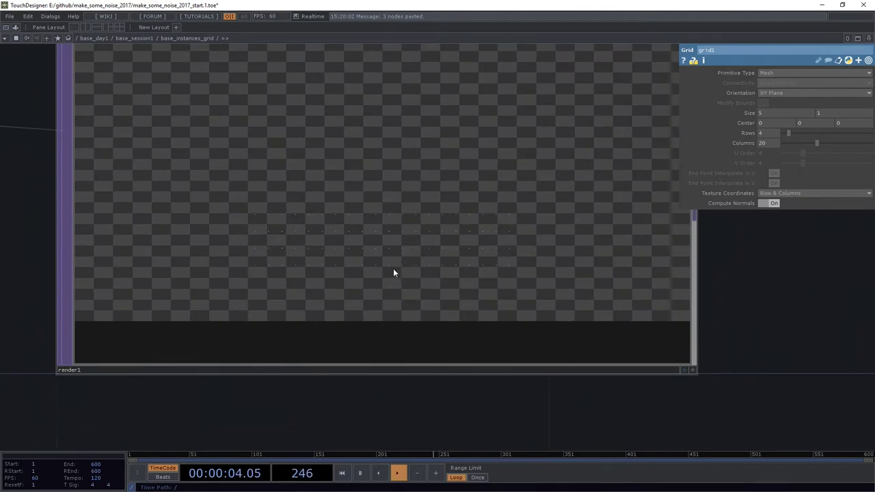
scroll(393, 268, "down", 2)
scroll(326, 247, "up", 4)
scroll(299, 249, "down", 8)
Inside geo1, set sphere1's radius to 0.1 on all three axes.
left_click_drag(229, 330, 402, 304)
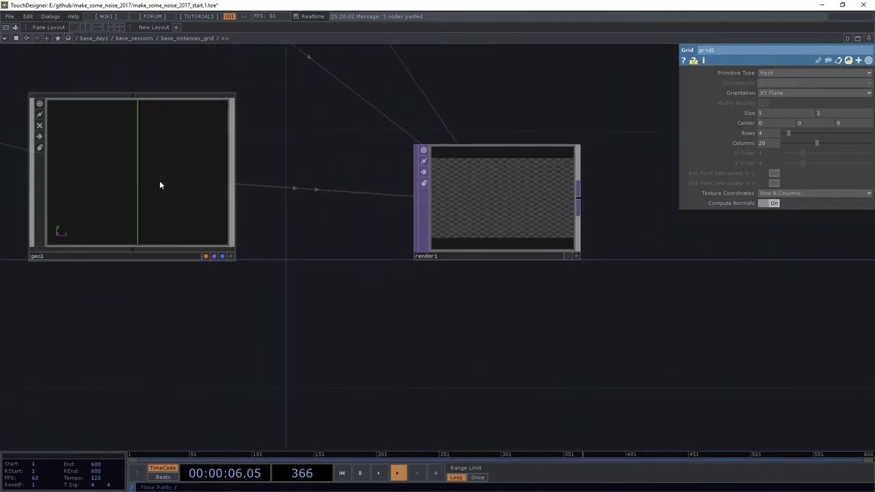
scroll(155, 176, "up", 4)
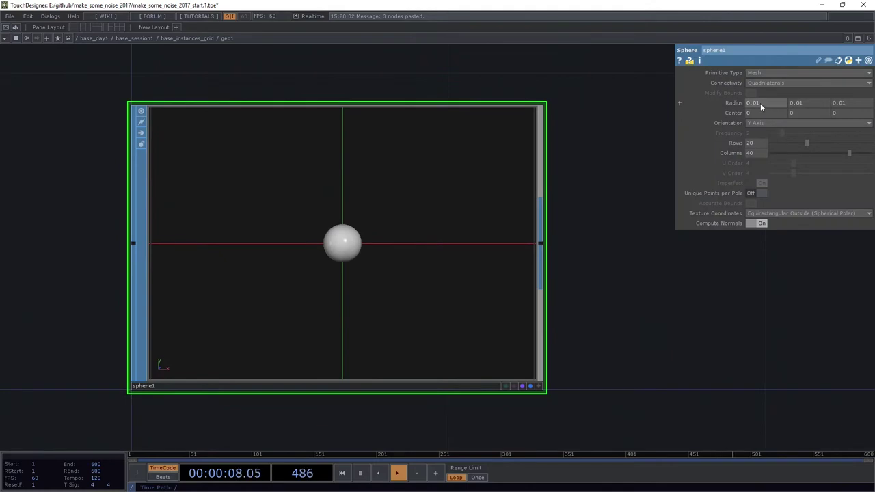
type("0.1")
key("Tab")
type("0.1")
key("Tab")
type("0.1")
key("Return")
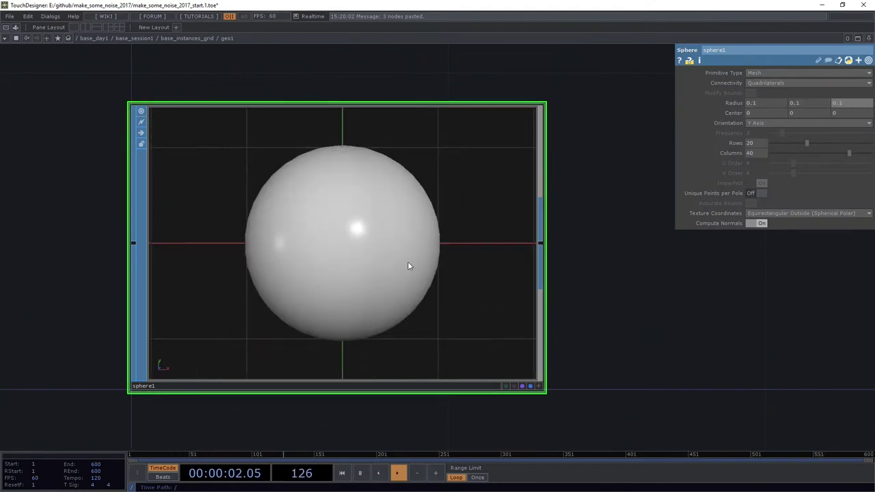
Back in base_instances_grid, set geo1's Y translation to 0.
scroll(414, 263, "down", 6)
left_click_drag(740, 375, 457, 348)
middle_click_drag(457, 341, 488, 347)
left_click(102, 231)
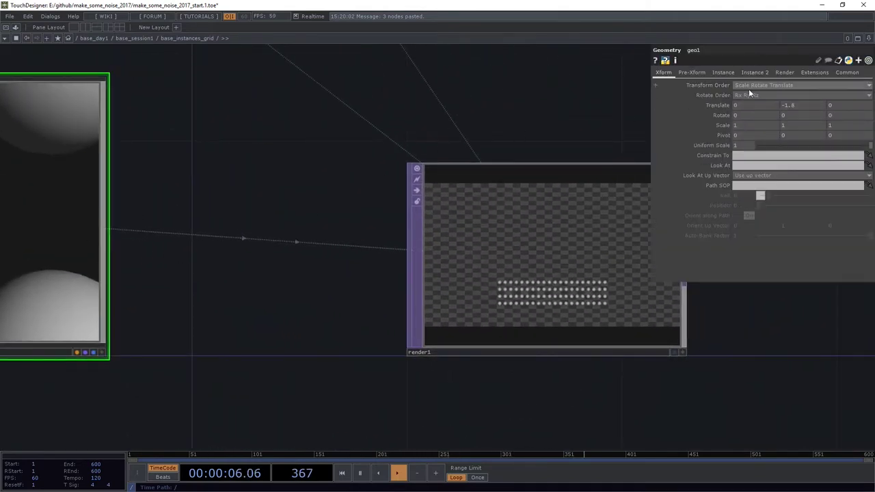
type("0")
key("Return")
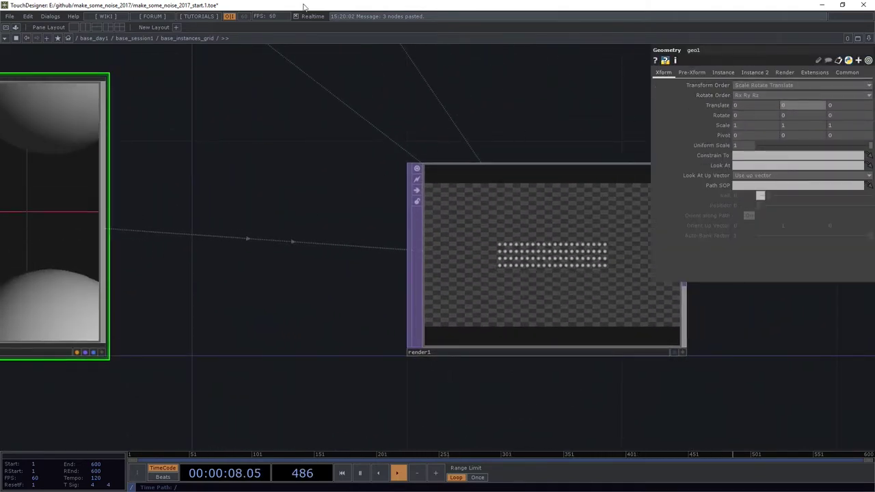
Set cam1's Z translation to 5 to bring the camera closer to the instances.
left_click_drag(226, 220, 205, 287)
middle_click_drag(205, 286, 147, 276)
left_click(128, 151)
left_click_drag(234, 158, 225, 307)
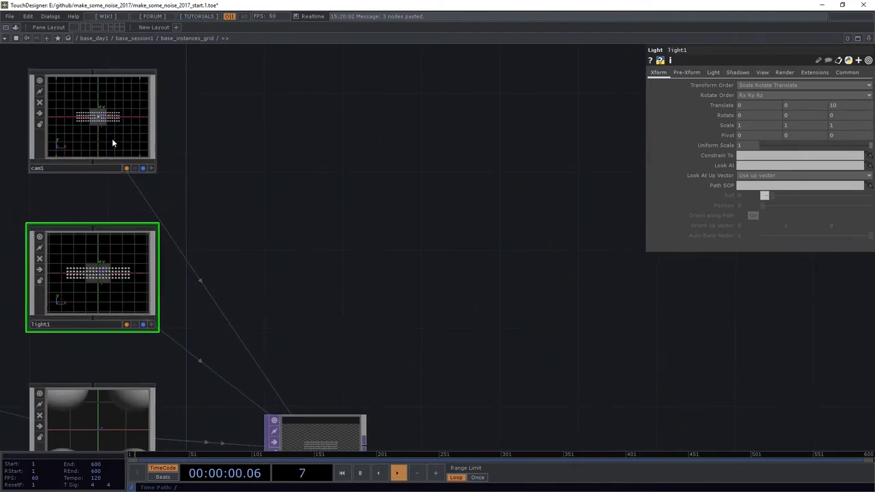
left_click(113, 142)
left_click_drag(266, 381, 212, 245)
left_click_drag(313, 327, 366, 279)
middle_click_drag(356, 279, 632, 180)
left_click(859, 109)
type("5")
key("Return")
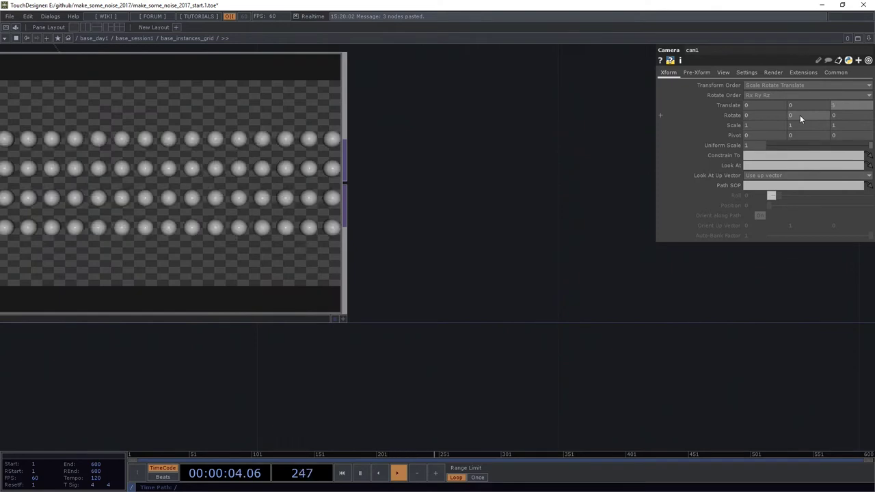
Adjust cam1's Z translation to 7.5 and check the framing in render1.
mouse_move(841, 105)
middle_mouse_down()
mouse_move(840, 92)
mouse_move(841, 105)
middle_mouse_up()
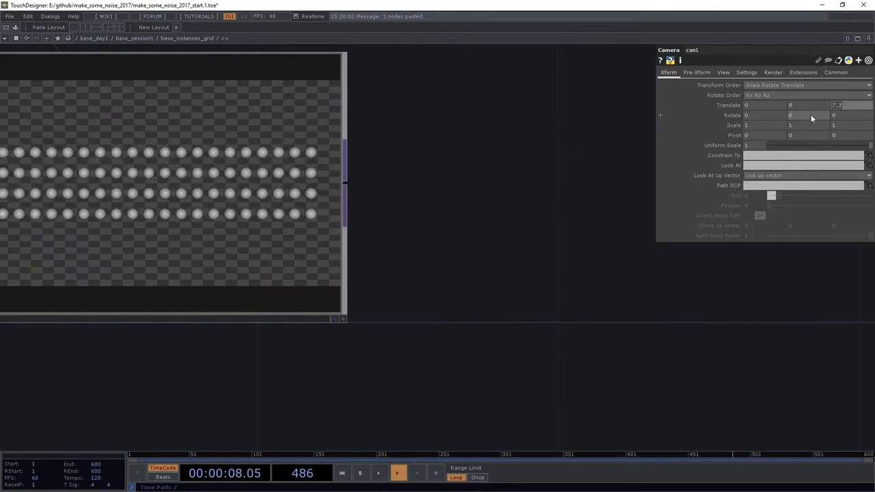
type("7.5")
key("Return")
scroll(472, 263, "down", 1)
left_click_drag(465, 258, 613, 293)
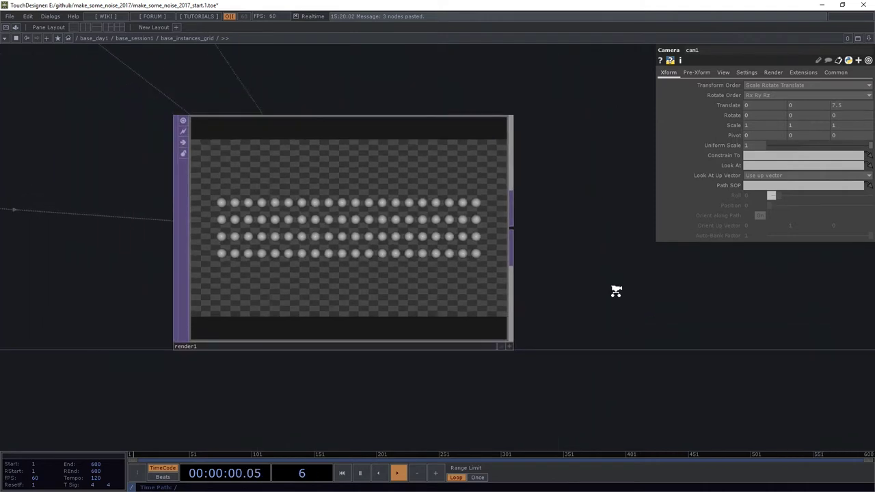
scroll(578, 298, "up", 1)
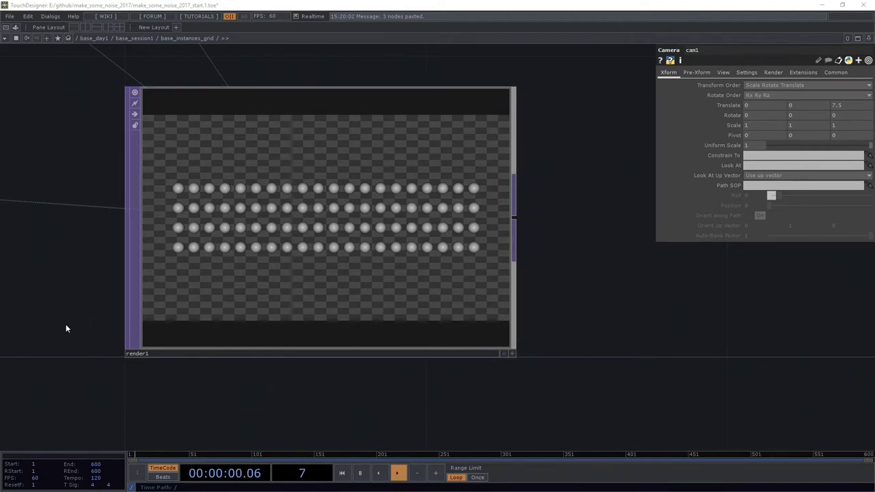
Add a Noise TOP below sopto1.
scroll(218, 265, "down", 5)
left_click_drag(152, 337, 412, 328)
left_click_drag(114, 324, 459, 293)
scroll(458, 293, "down", 4)
scroll(299, 264, "up", 2)
scroll(190, 195, "up", 3)
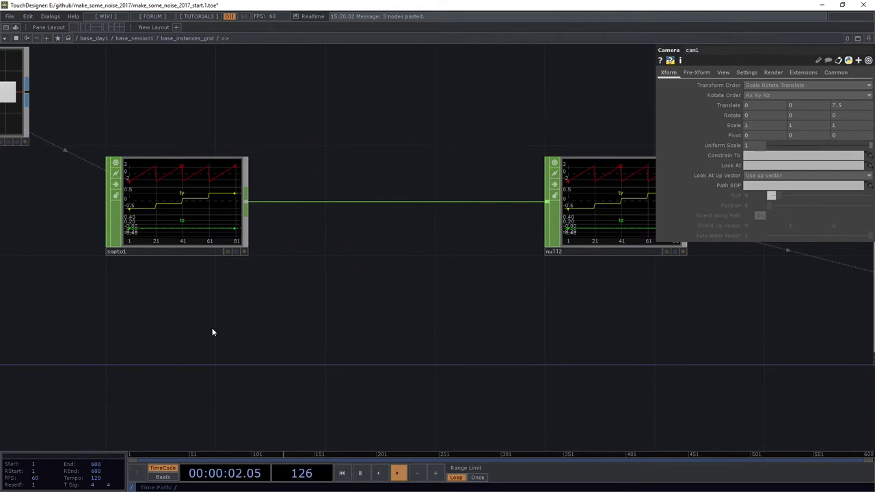
key("Tab")
type("noise")
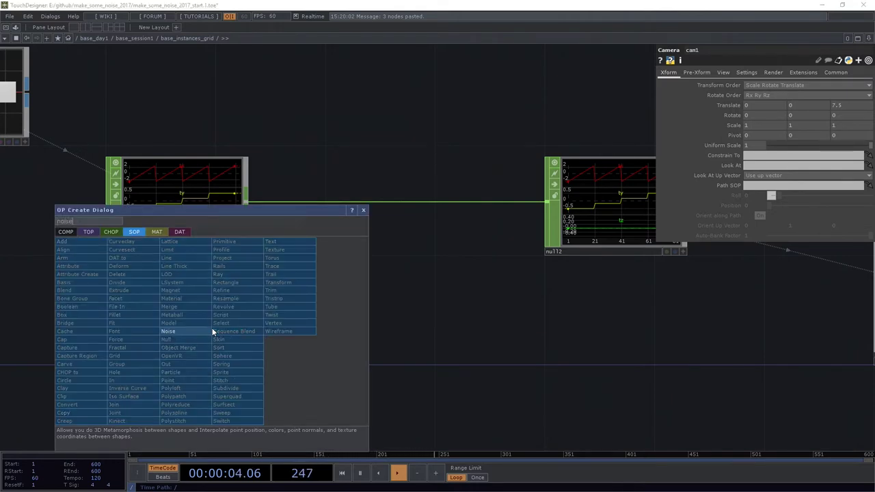
left_click(88, 233)
left_click(183, 274)
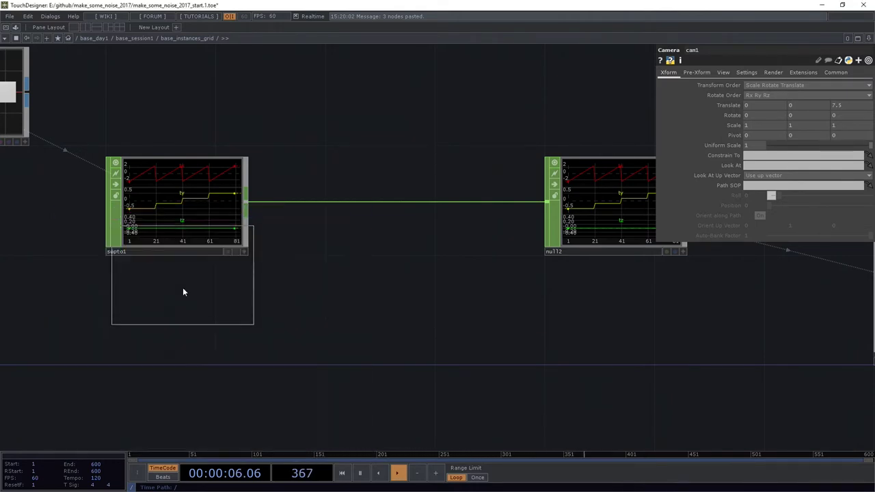
left_click(199, 344)
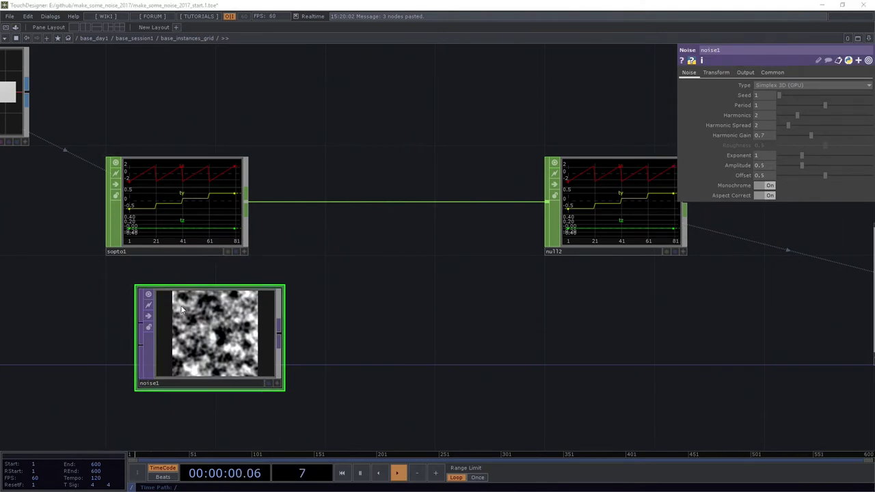
Set noise1's resolution to 20 by 4 to match the grid's columns and rows.
left_click(772, 72)
type("20")
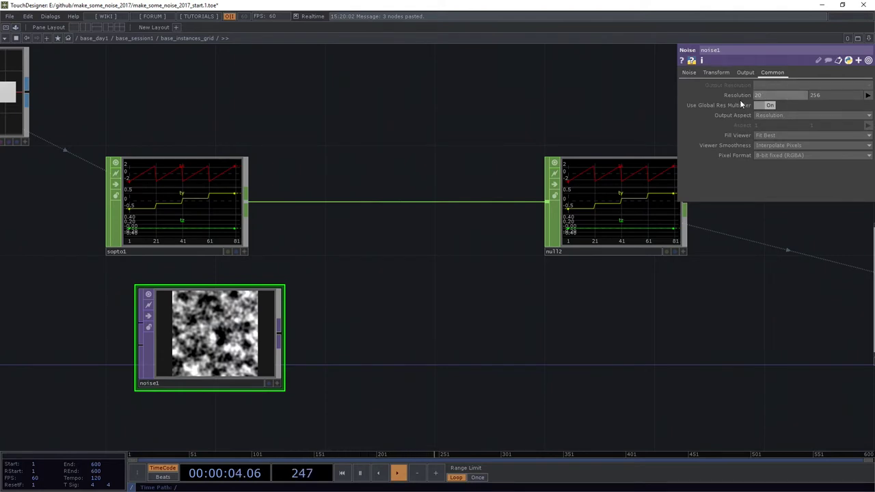
key("Return")
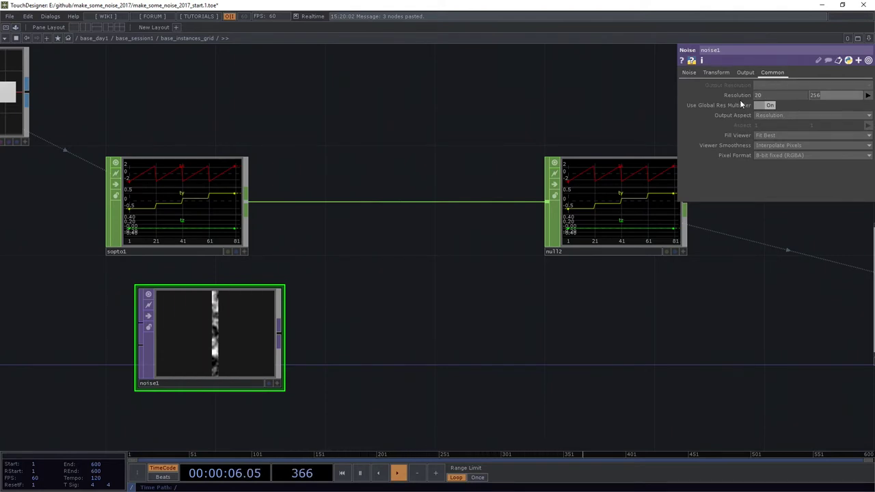
key("Tab")
type("4")
key("Return")
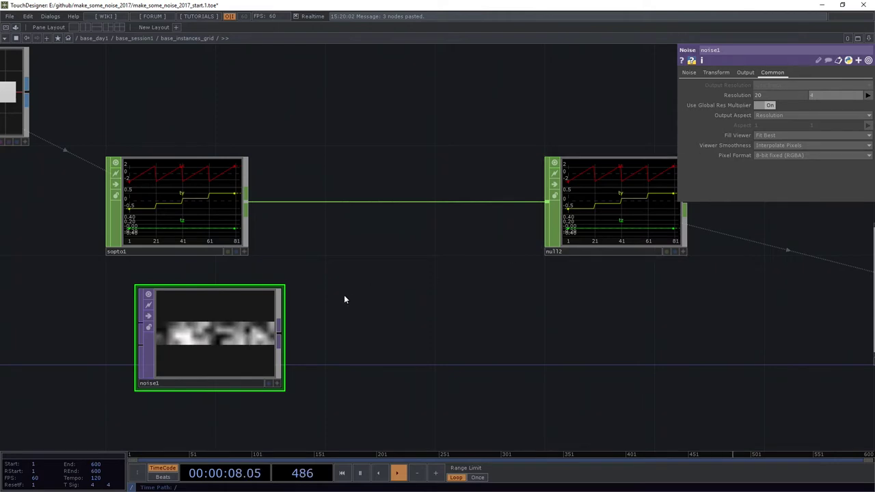
Move noise1 below line1, in line with the source SOPs.
left_click_drag(289, 315, 412, 357)
scroll(412, 356, "down", 3)
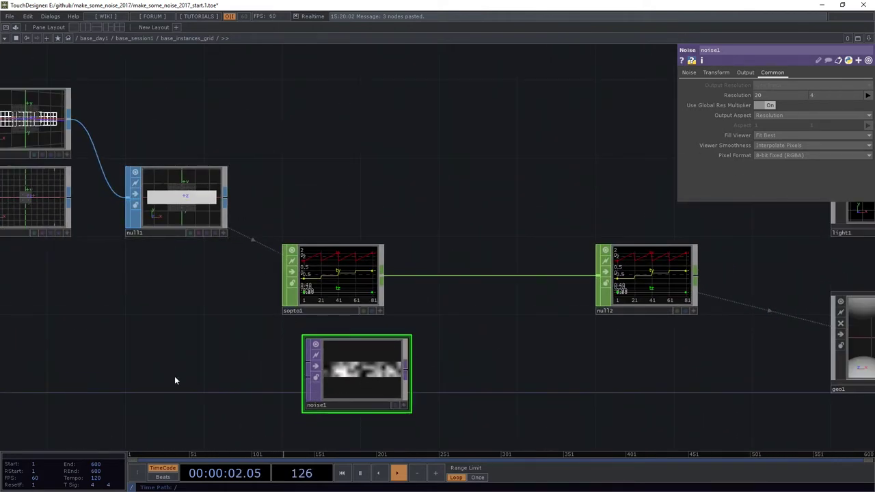
left_click_drag(239, 367, 283, 342)
left_click_drag(400, 355, 148, 348)
left_click_drag(209, 328, 229, 275)
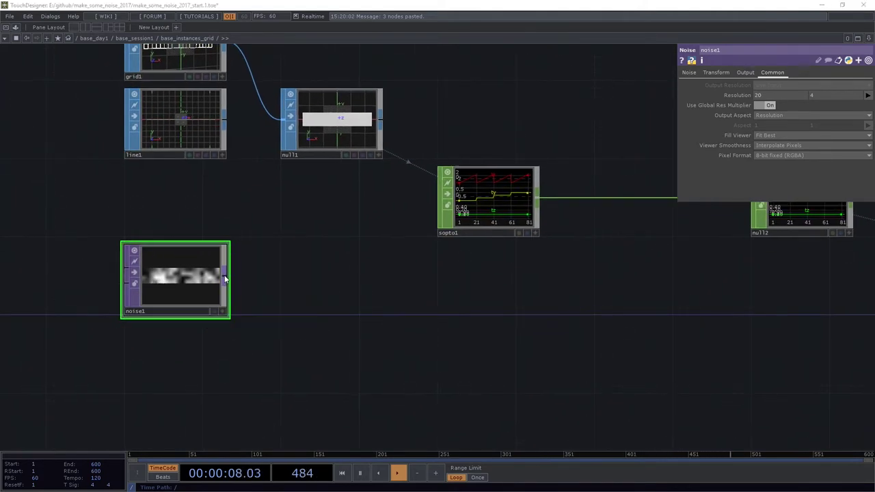
Add a TOP to CHOP fed by noise1 and lay the two nodes out side by side below the SOP chain.
right_click(229, 275)
left_click(130, 180)
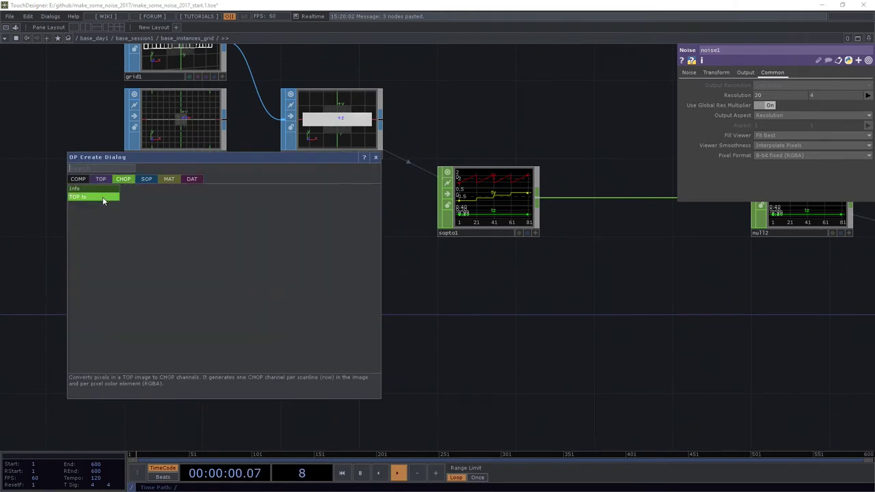
left_click(96, 196)
left_click(443, 281)
scroll(447, 306, "up", 2)
left_click_drag(447, 305, 273, 308)
left_click_drag(324, 376, 333, 359)
left_click(110, 293, "shift")
left_click_drag(110, 323, 137, 305)
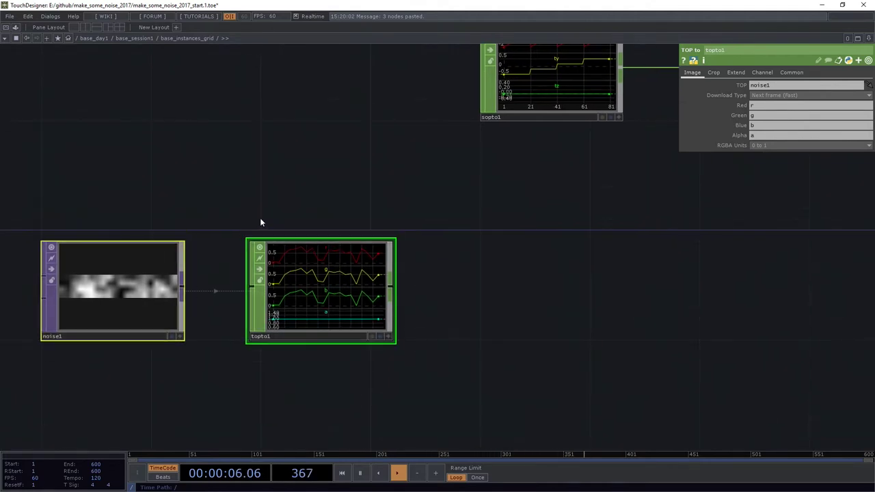
left_click(263, 217)
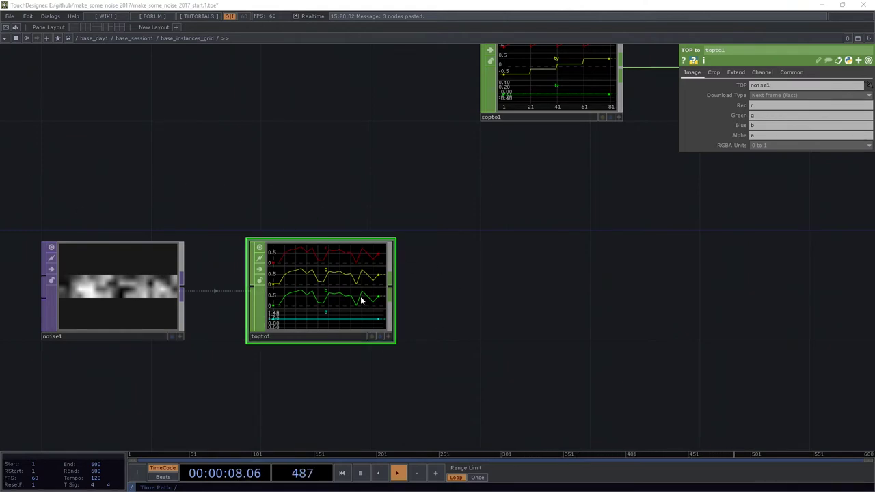
Clear topto1's Green, Blue and Alpha channel names and name its Red channel ty.
left_click_drag(763, 135, 715, 138)
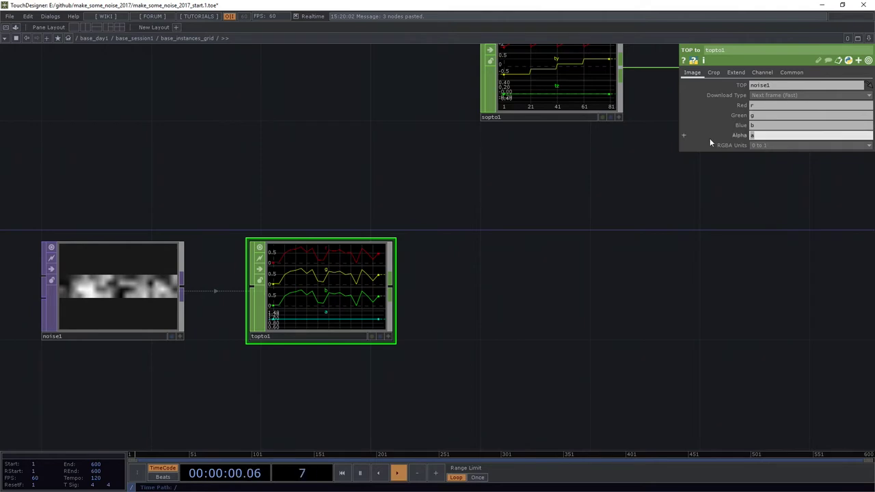
key("BackSpace")
left_click_drag(769, 125, 732, 125)
key("BackSpace")
left_click_drag(762, 115, 731, 122)
key("BackSpace")
key("shift+Tab")
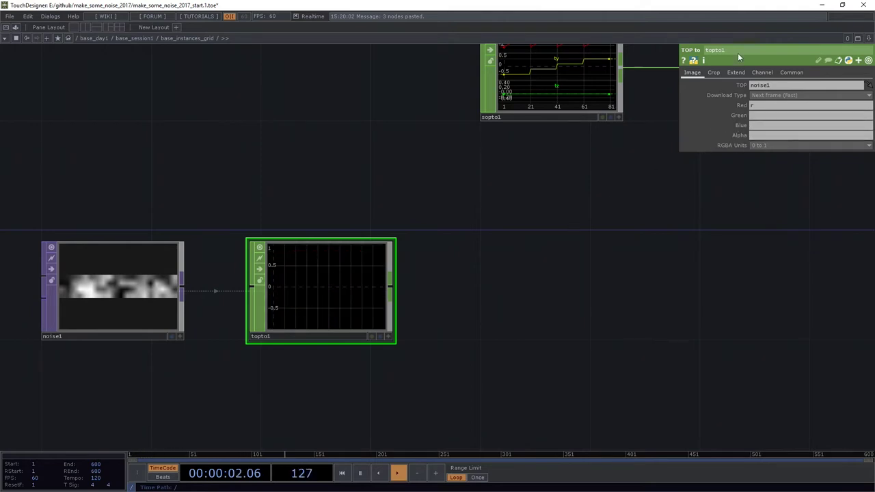
type("ty")
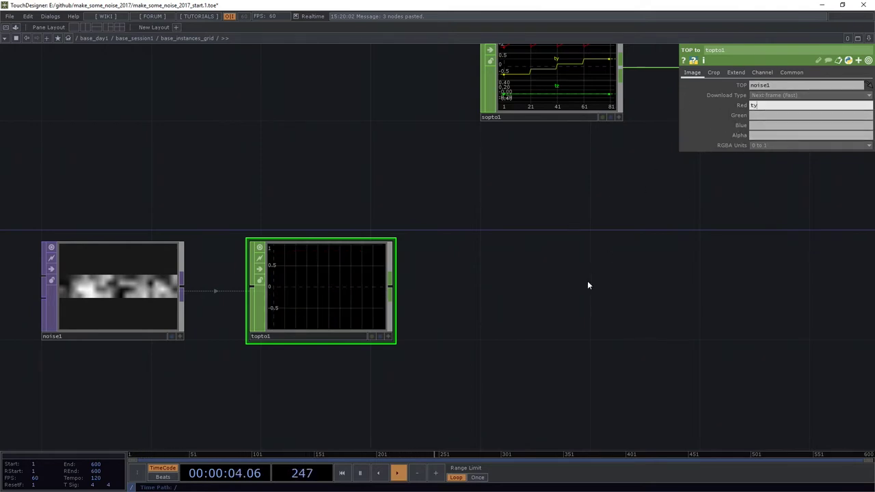
key("Return")
Try to refresh topto1's channels by force cooking it and making its viewer active.
right_click(322, 294)
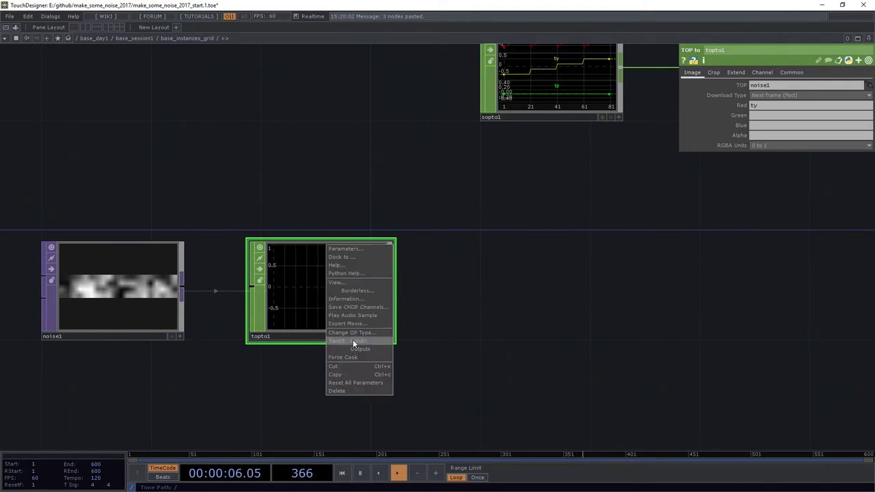
left_click(349, 357)
key("a")
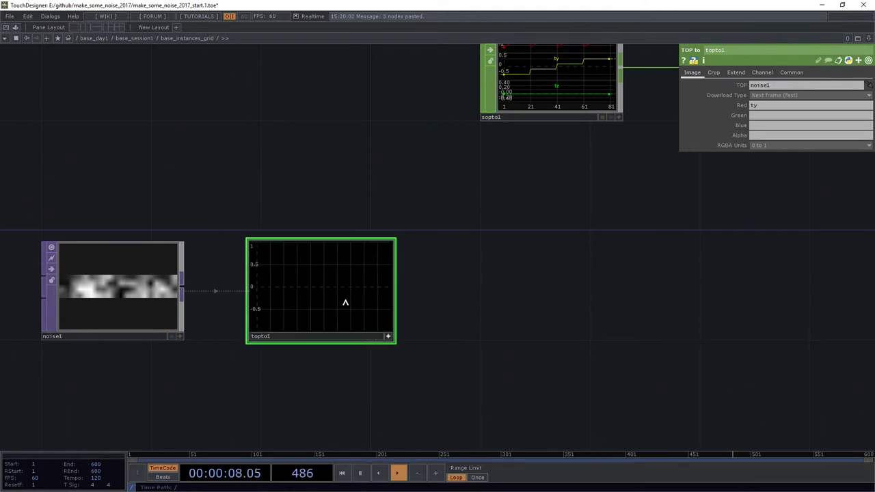
Set topto1's Download Type to Immediate (Slow) and make its viewer inactive.
left_click(779, 95)
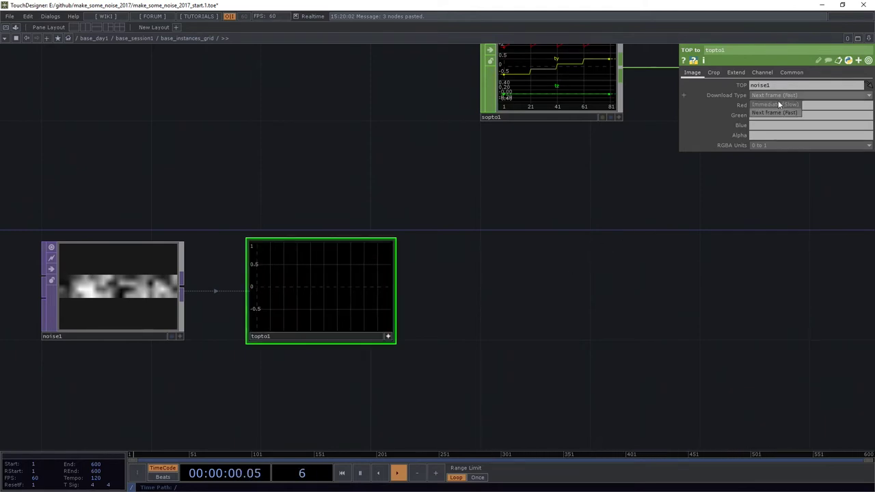
left_click(774, 106)
left_click(340, 286)
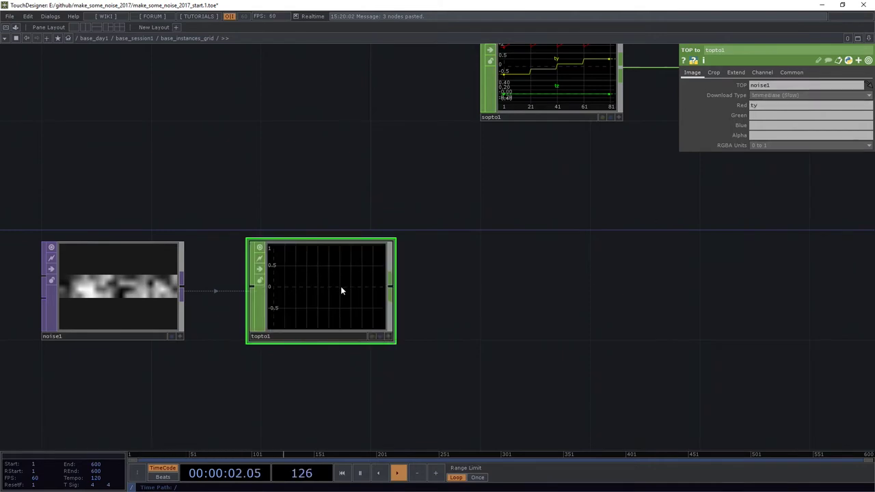
Duplicate topto1, delete the original and put the copy in its place beside noise1.
key("ctrl+c")
key("ctrl+v")
left_click(344, 302)
left_click_drag(498, 268, 489, 159)
key("Delete")
left_click_drag(303, 277, 300, 253)
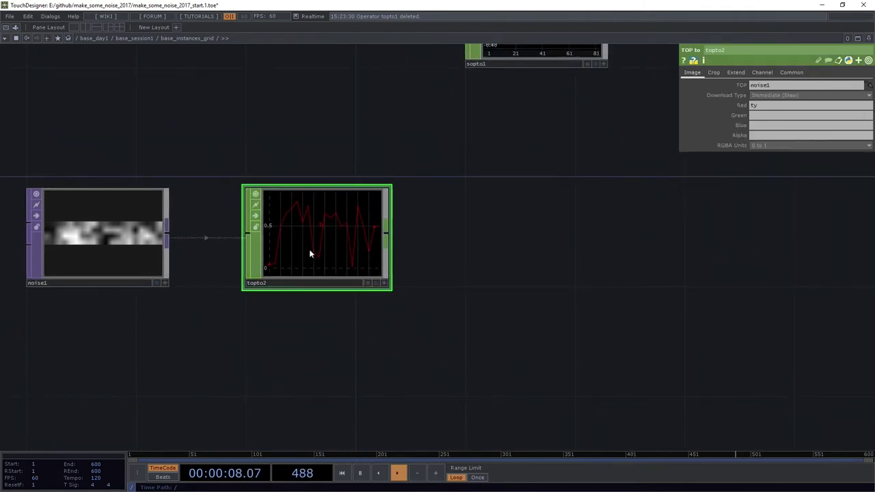
Set topto2's Crop to Full Image.
left_click(715, 72)
left_click(765, 85)
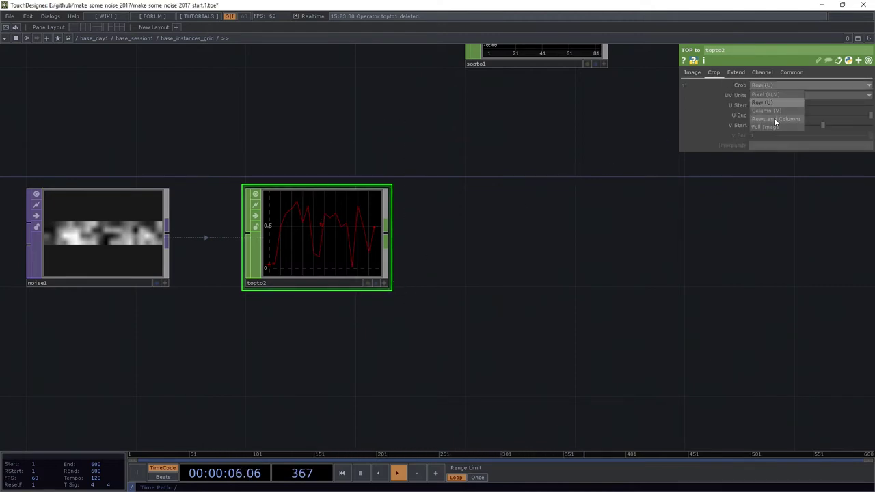
left_click(772, 127)
left_click_drag(311, 184, 489, 196)
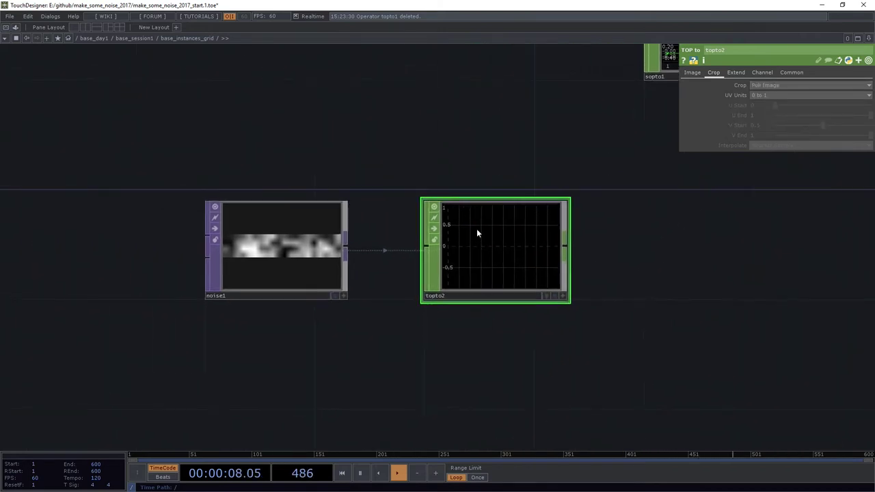
Duplicate topto2 below itself and delete the original node.
key("ctrl+c")
key("ctrl+v")
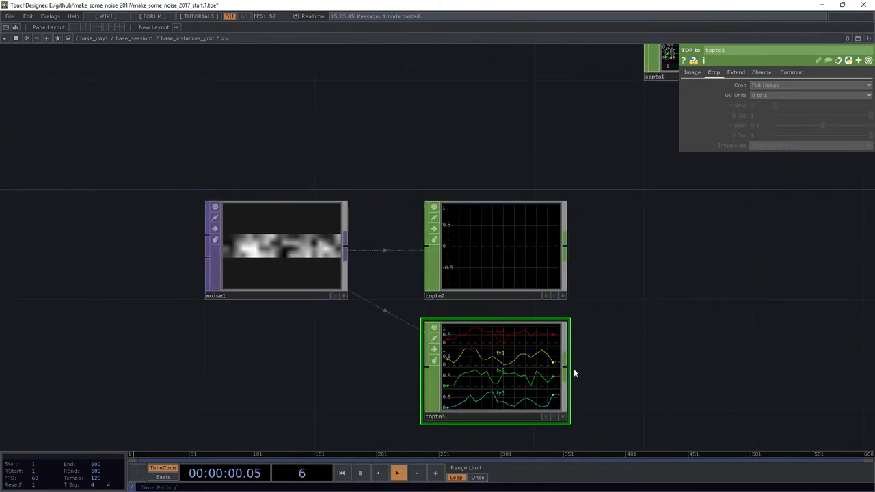
left_click(513, 254)
key("Delete")
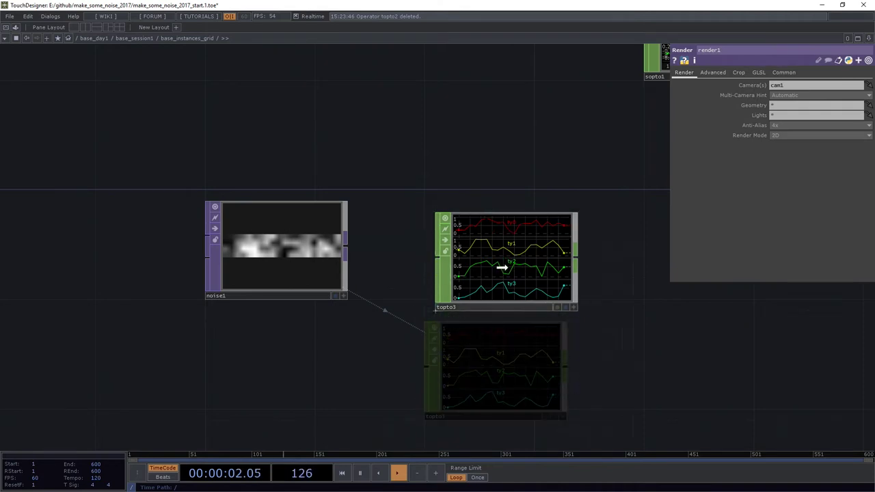
Move topto3 up into the deleted node's place beside noise1.
left_click_drag(499, 346, 508, 259)
left_click_drag(600, 302, 385, 293)
scroll(326, 248, "down", 3)
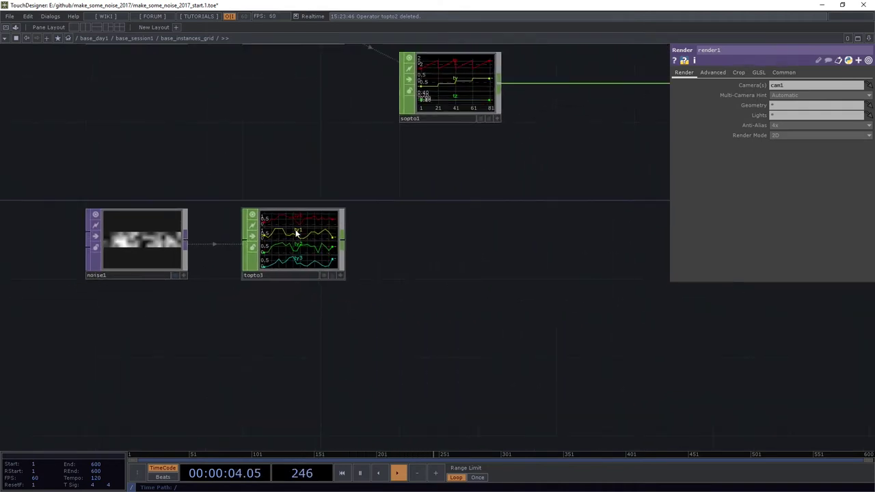
scroll(293, 213, "up", 1)
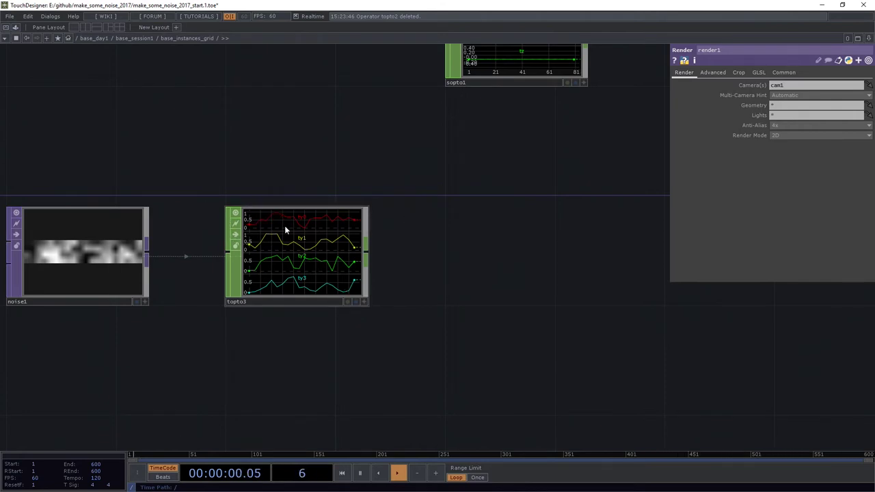
Examine grid1's size, row and column parameters against the topto3 channels.
left_click_drag(304, 190, 322, 386)
scroll(321, 386, "down", 2)
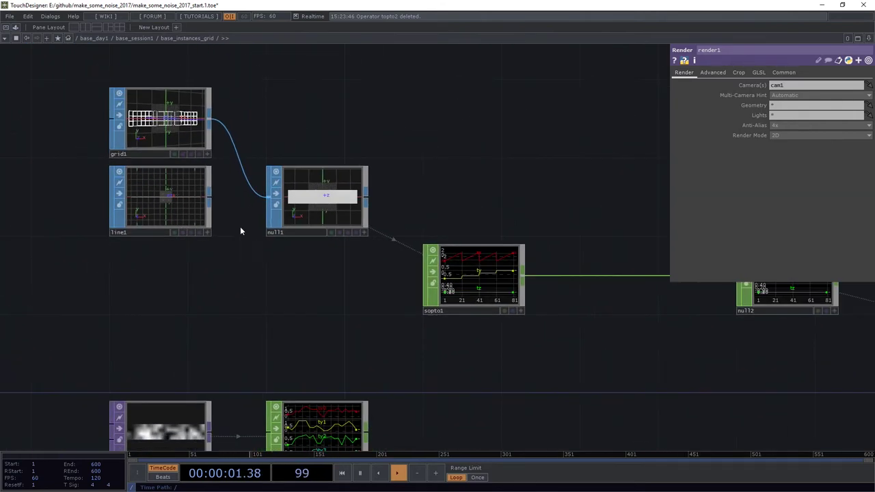
left_click(189, 114)
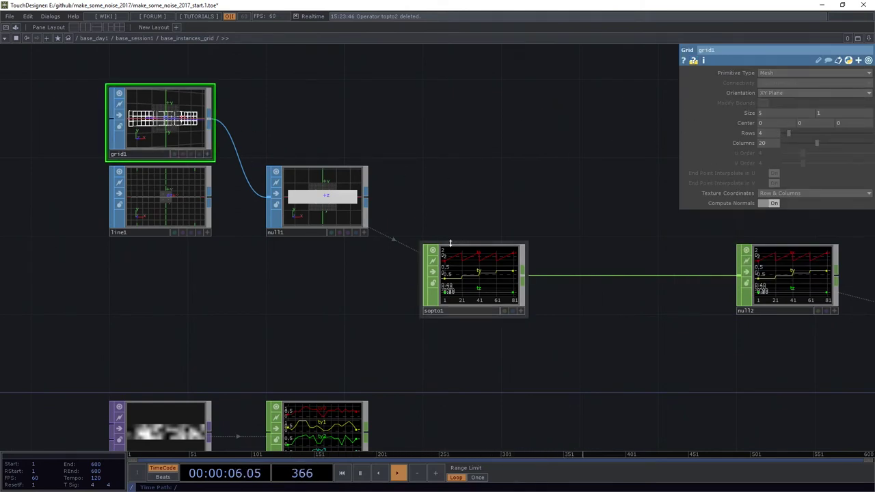
left_click_drag(540, 397, 290, 263)
left_click_drag(139, 294, 224, 288)
key("Tab")
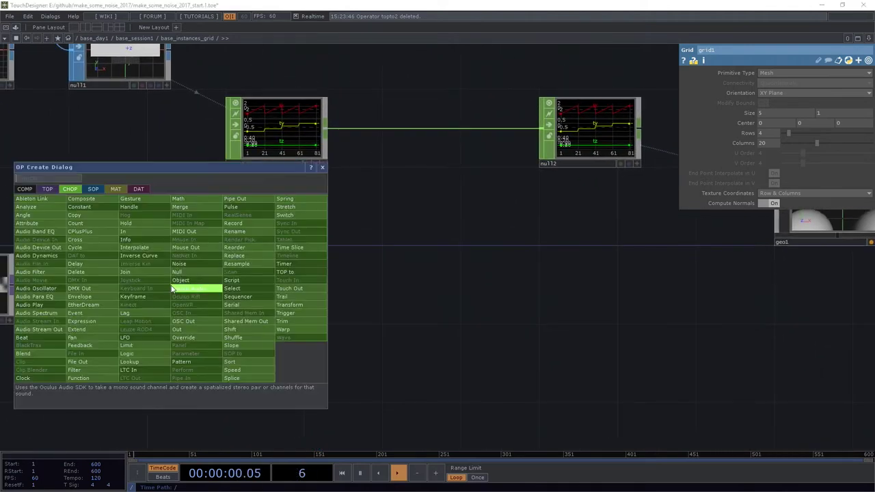
type("shuf")
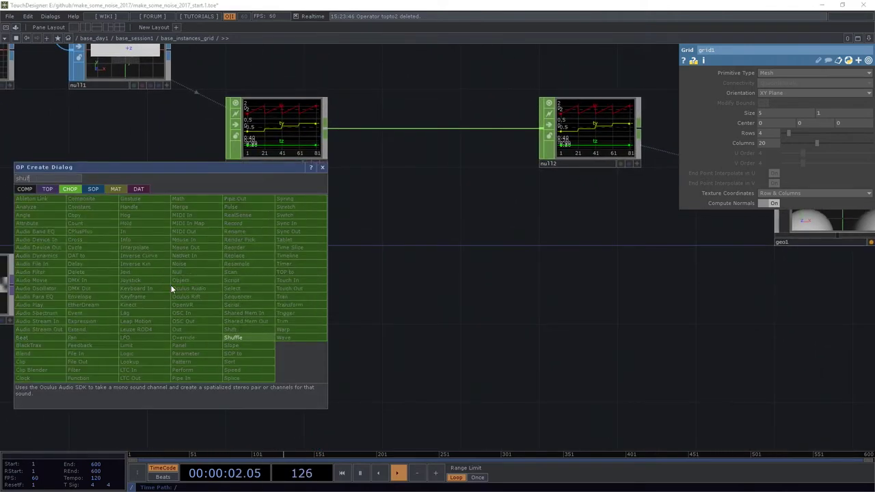
key("Escape")
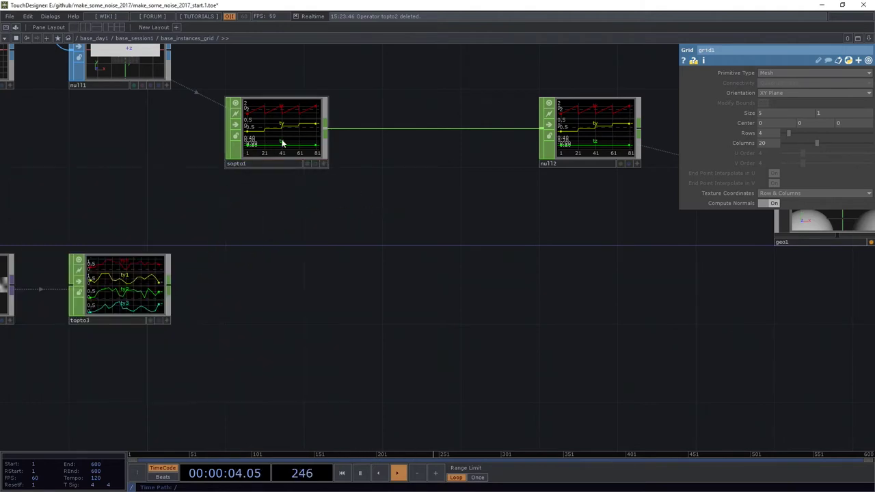
Examine the tx, ty and tz sample layout in sopto1's viewer along with its parameters.
scroll(281, 127, "up", 3)
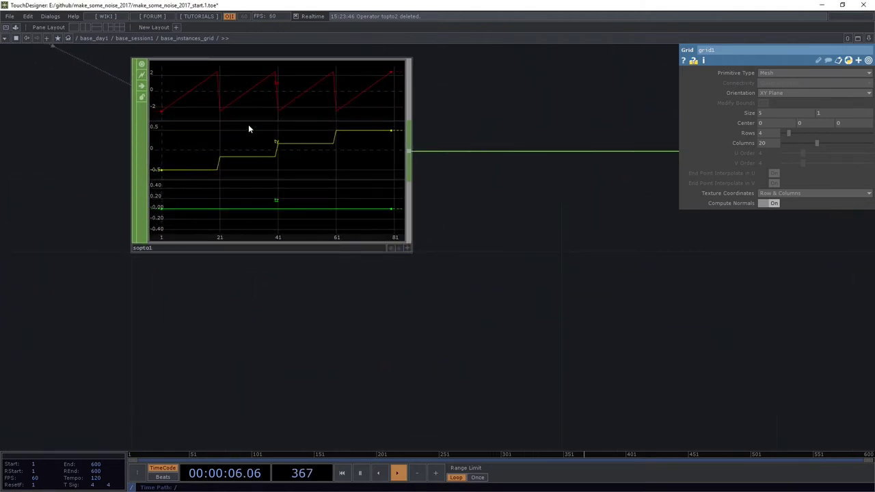
left_click(267, 142)
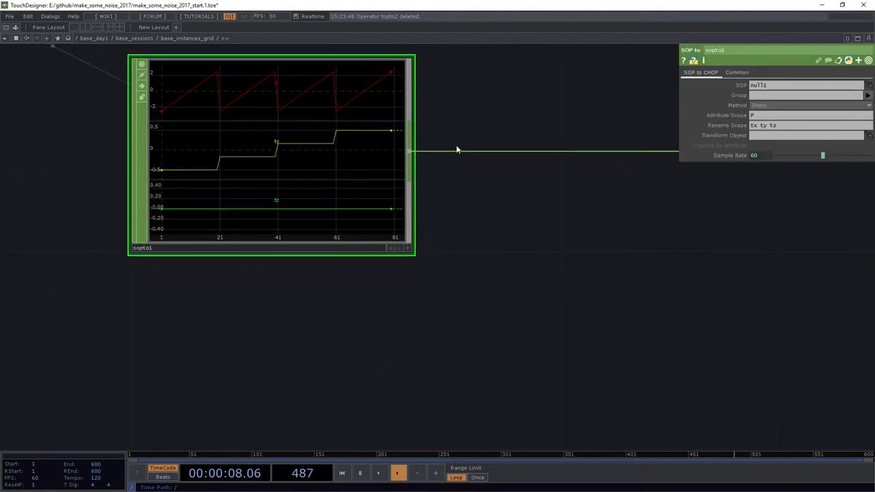
left_click_drag(489, 241, 529, 288)
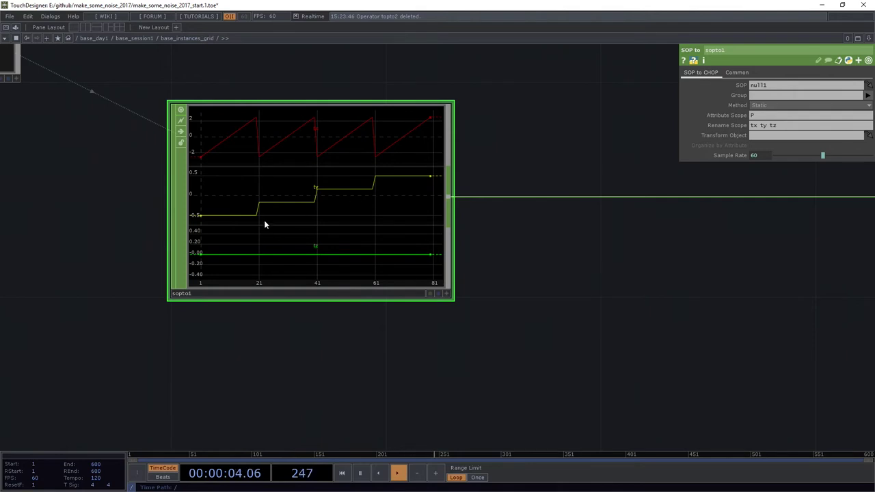
left_click_drag(270, 350, 323, 225)
Add a Shuffle CHOP to topto3's output and place it next to topto3.
scroll(289, 128, "down", 5)
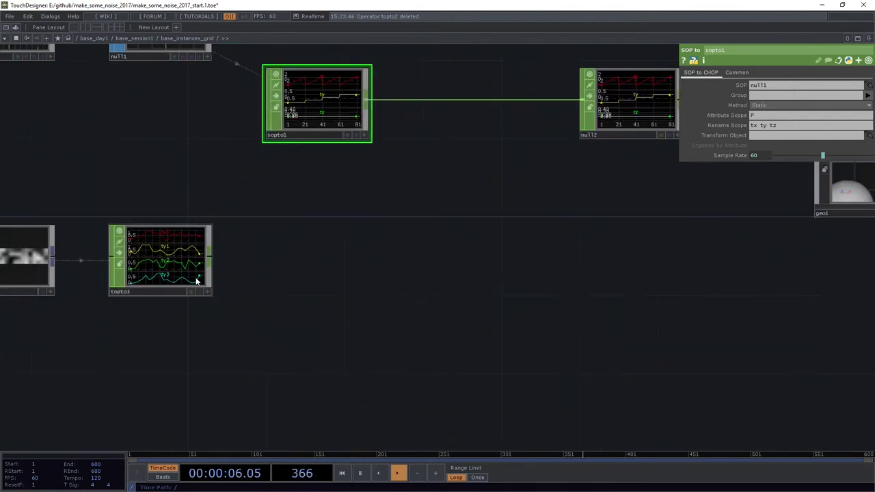
right_click(216, 257)
left_click(212, 257)
right_click(212, 257)
type("sg")
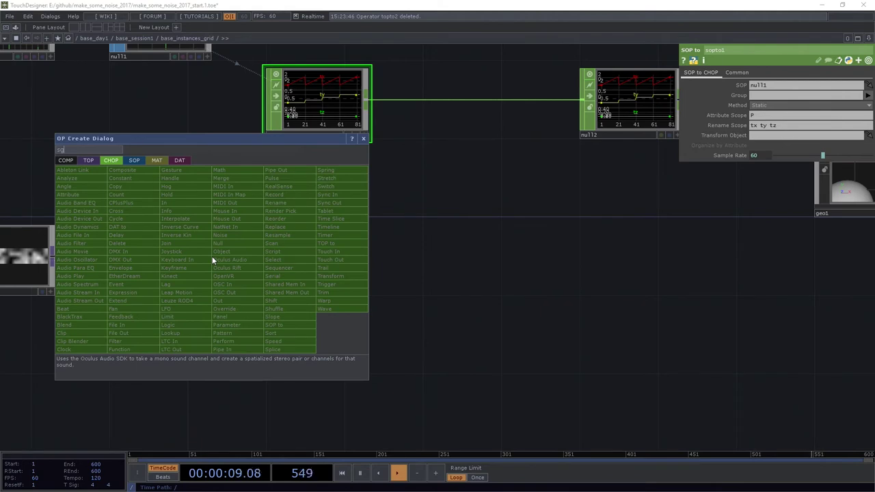
key("BackSpace")
type("h")
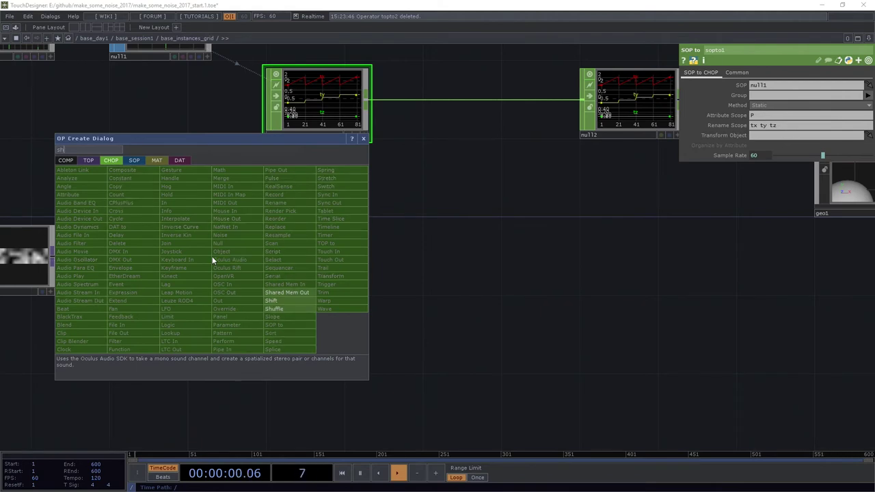
left_click(274, 309)
left_click(303, 239)
left_click_drag(318, 248, 329, 278)
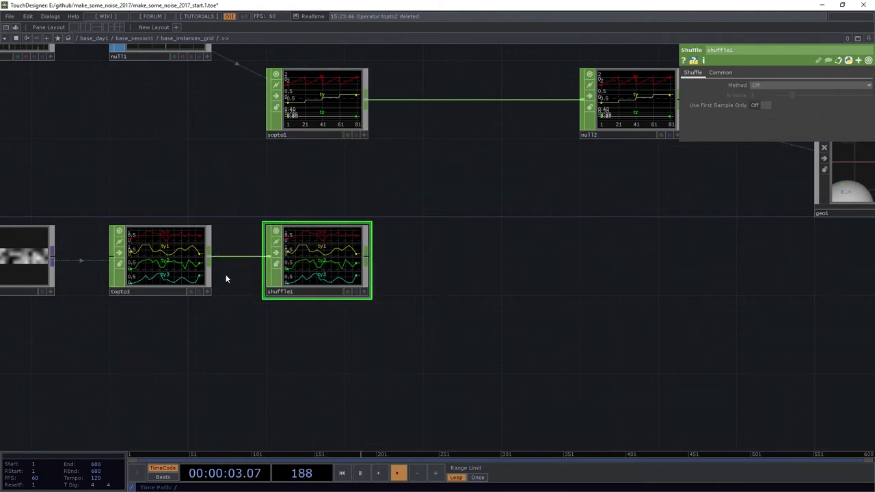
Set shuffle1's Method to Sequence Channels by Name and inspect the resulting channel.
left_click(768, 85)
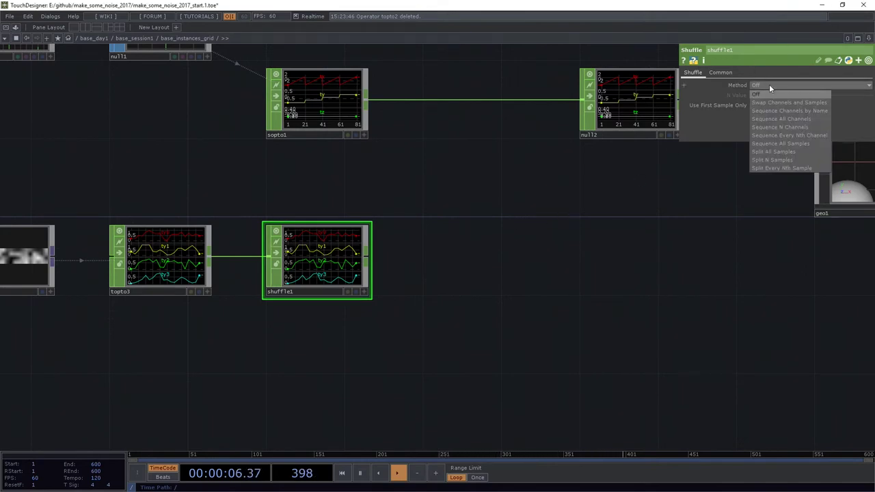
left_click(804, 111)
scroll(382, 269, "up", 5)
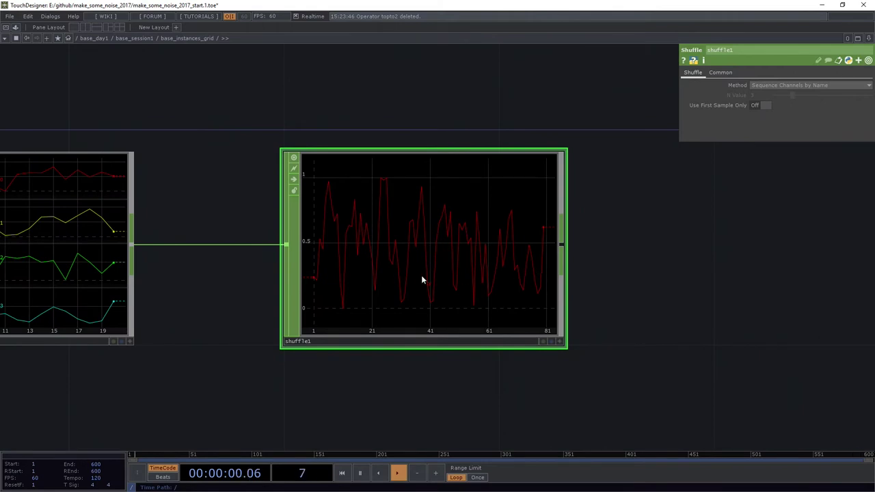
Insert a Math CHOP on the wire between sopto1 and null2.
left_click_drag(625, 263, 451, 300)
scroll(451, 300, "down", 5)
left_click_drag(499, 278, 384, 293)
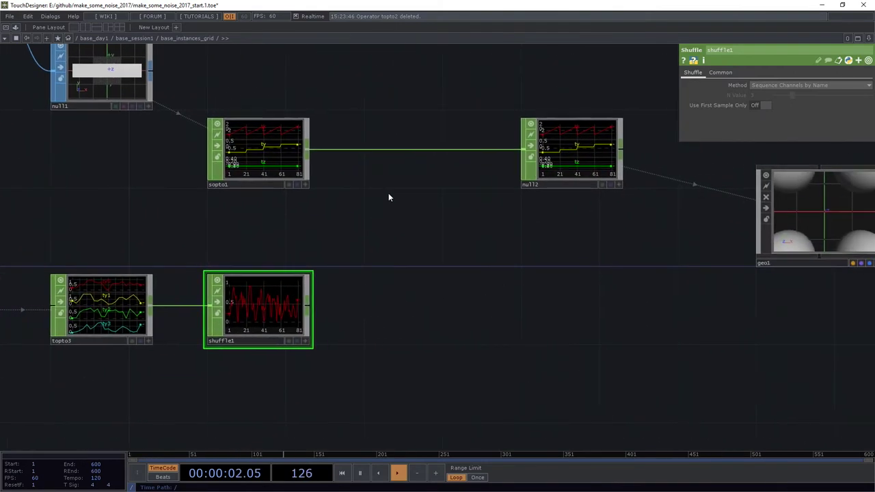
right_click(390, 149)
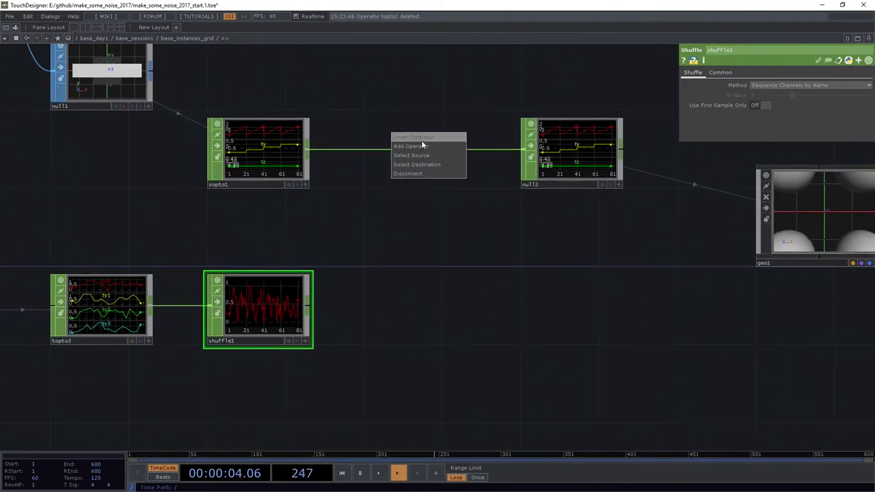
left_click(422, 146)
type("ma")
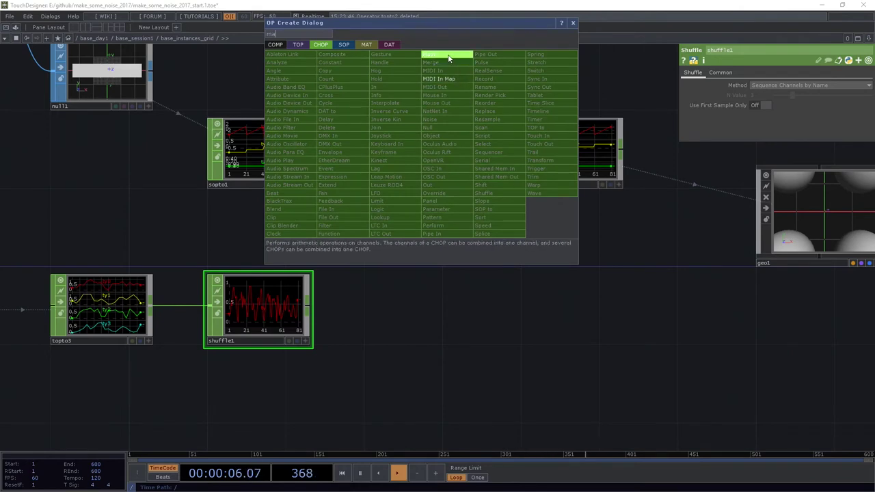
left_click(449, 59)
left_click(415, 156)
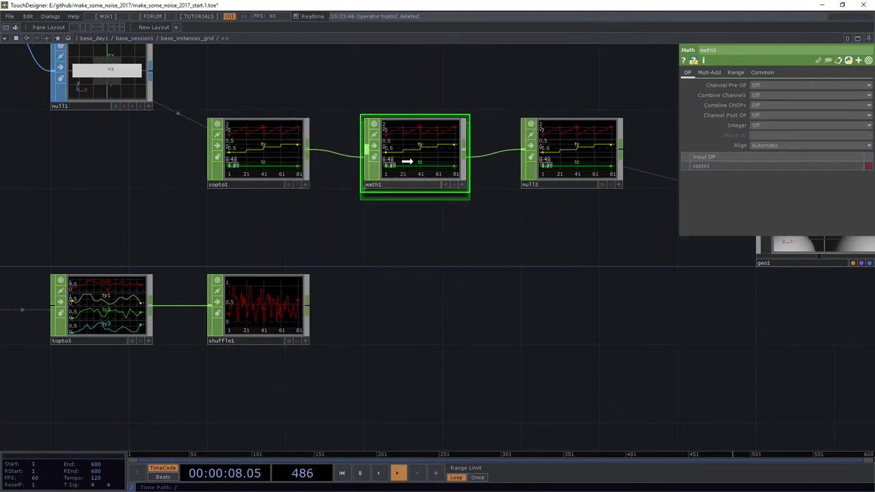
Connect shuffle1 as math1's second input, with Combine CHOPs set to Add and Match by set to Channel Name.
left_click_drag(307, 301, 367, 154)
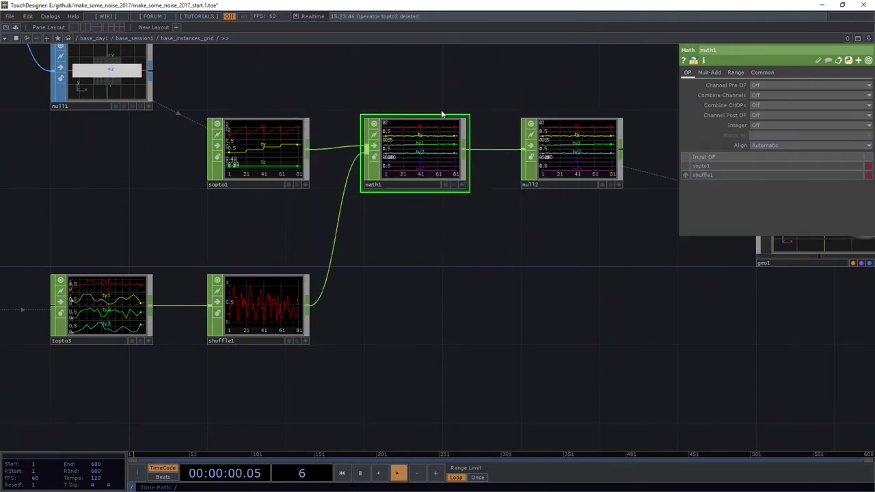
left_click(761, 103)
left_click(762, 113)
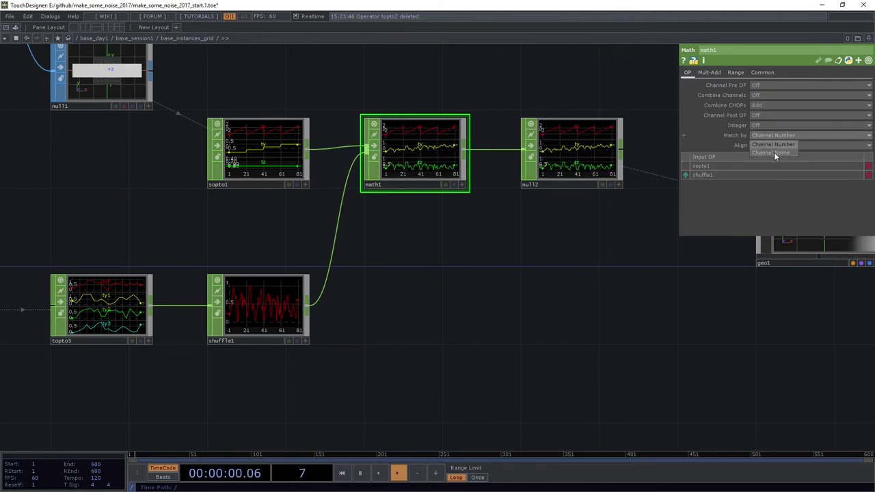
left_click(774, 152)
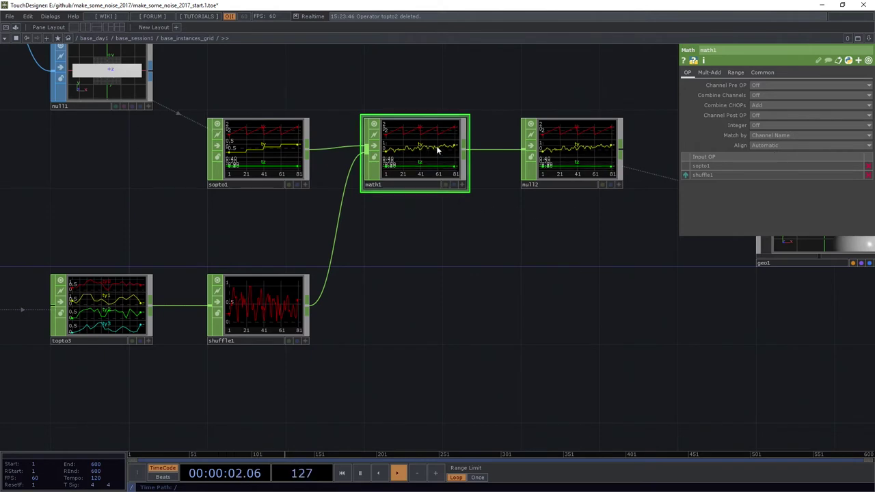
Open render1 in a floating viewer window and move it to the upper-left corner of the screen.
left_click_drag(665, 368, 258, 383)
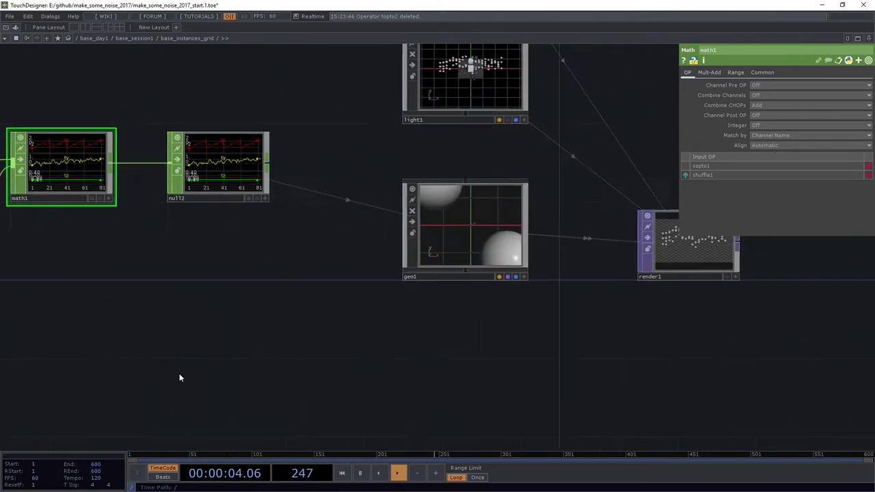
scroll(397, 213, "up", 5)
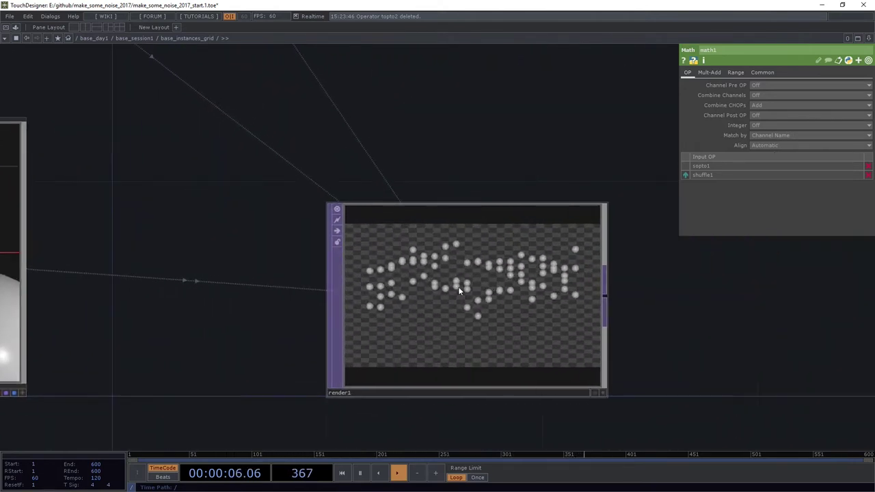
right_click(458, 286)
left_click(483, 282)
left_click_drag(455, 117, 0, 0)
left_click_drag(267, 316, 369, 301)
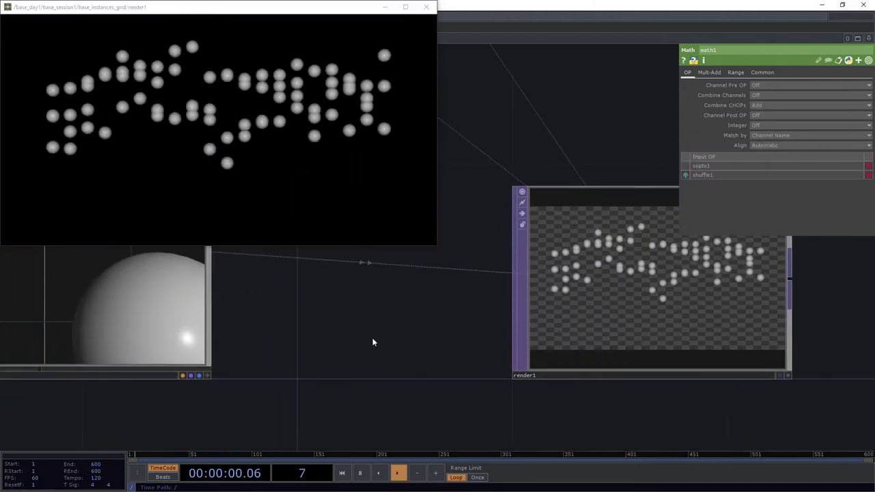
Set noise1's Pixel Format to 16-bit float (RGBA).
key("h")
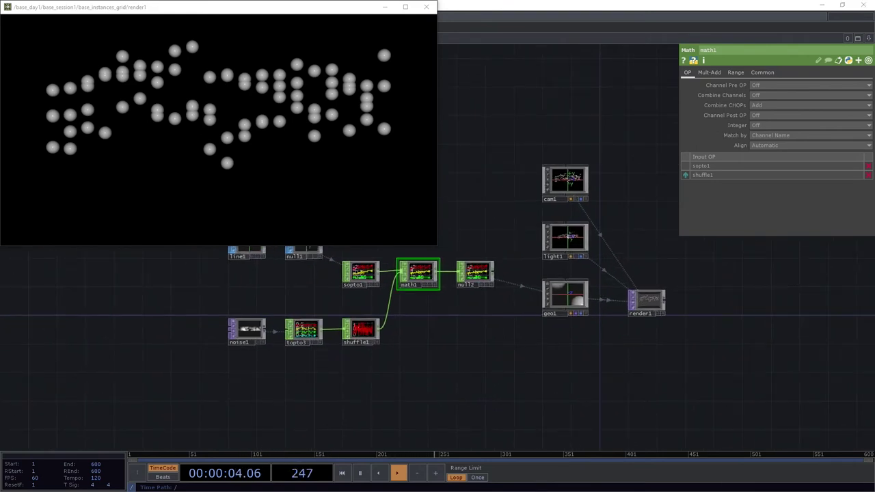
left_click(254, 329)
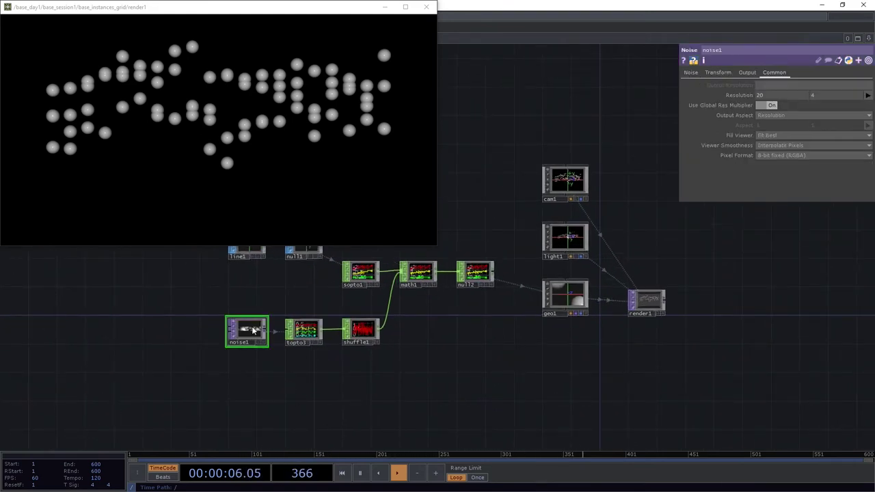
left_click(771, 155)
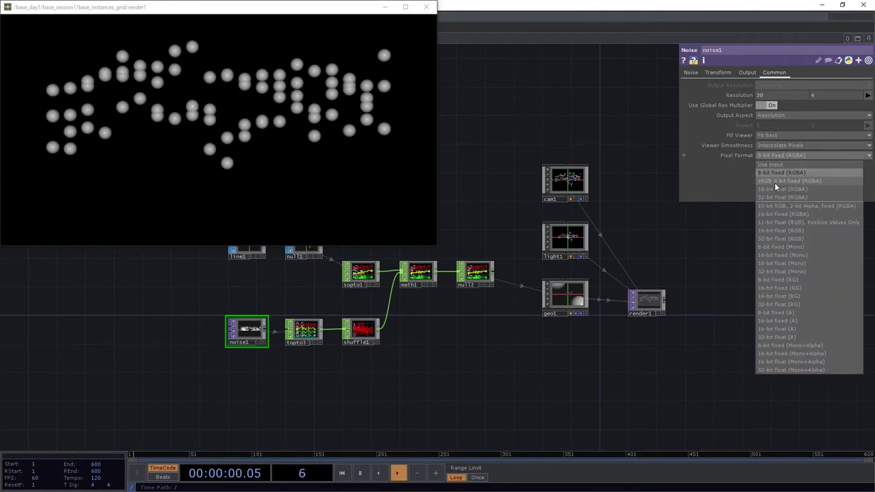
left_click(774, 188)
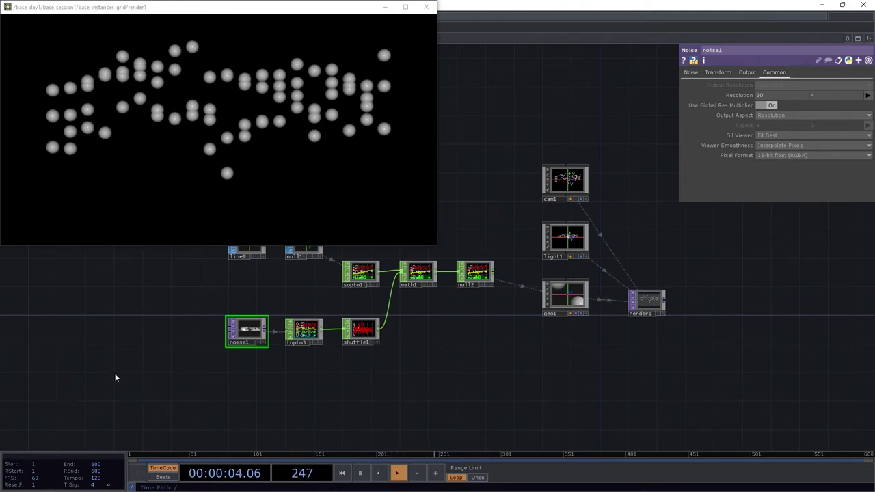
Set noise1's Period to 0.08, Harmonics to 1, Harmonic Spread to 1 and Harmonic Gain to 0.3.
scroll(283, 342, "up", 3)
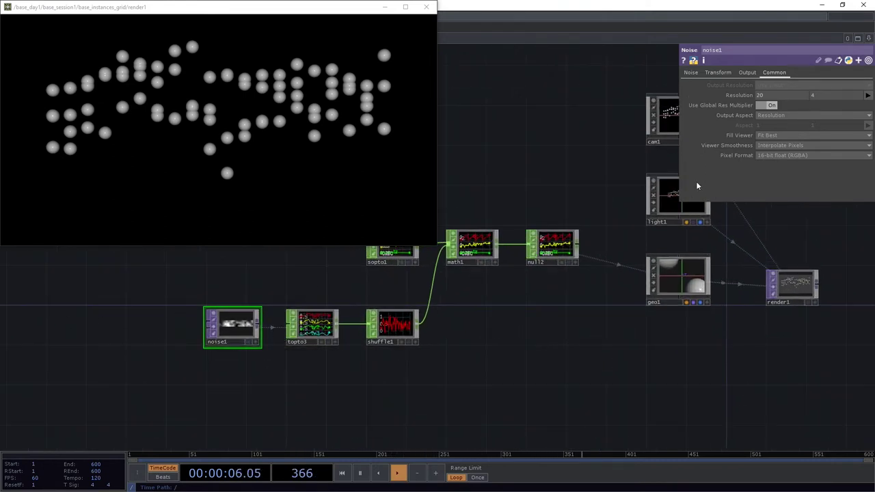
left_click(697, 72)
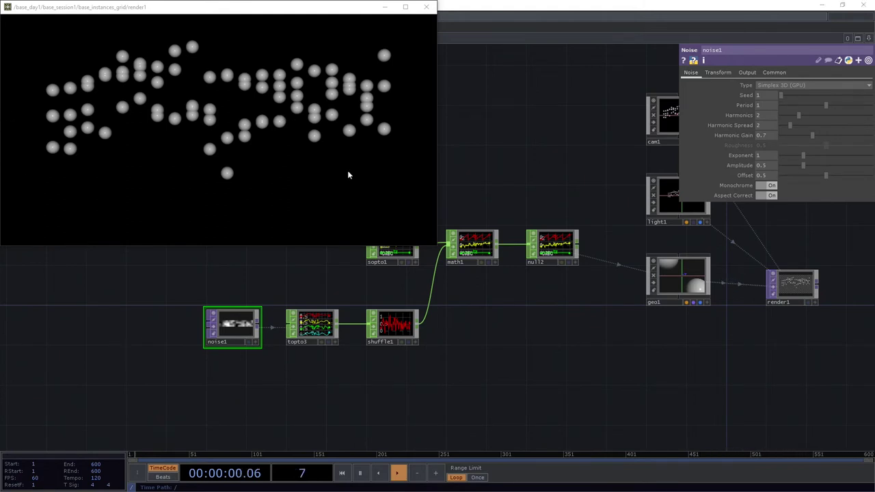
left_click_drag(820, 105, 785, 107)
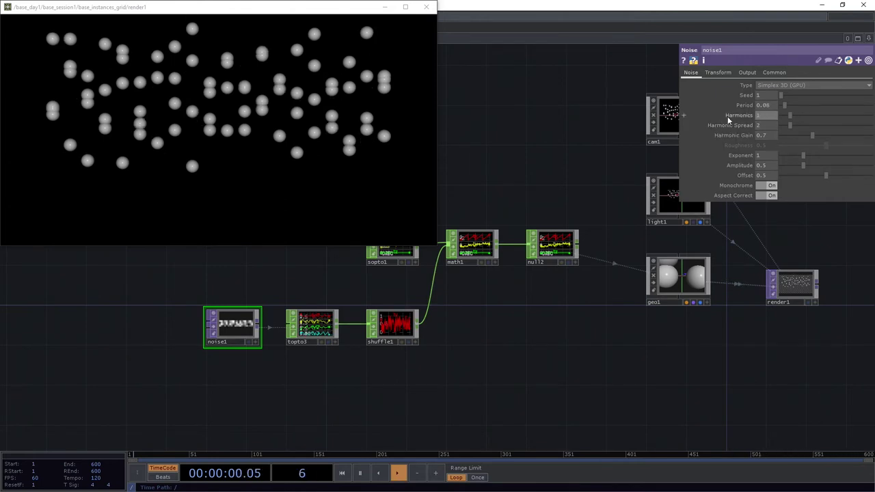
type("1")
key("Return")
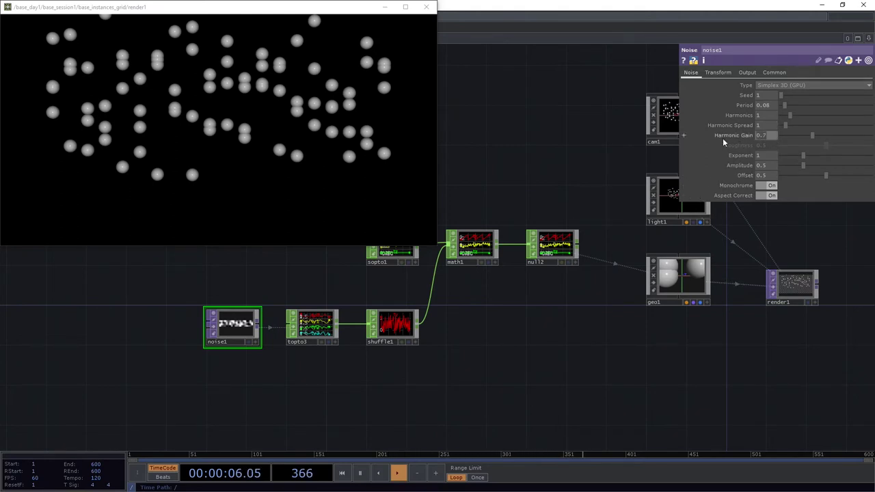
type("0.3")
key("Return")
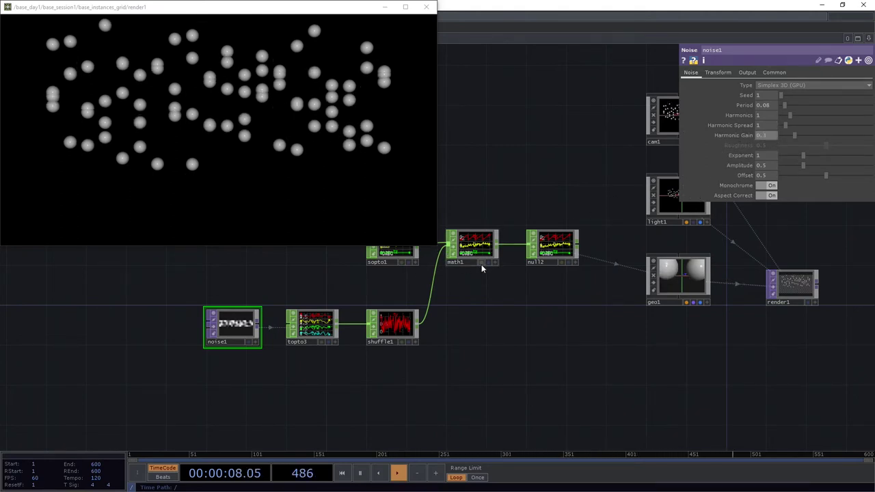
Set noise1's Amplitude to 0.14.
left_click_drag(799, 167, 786, 164)
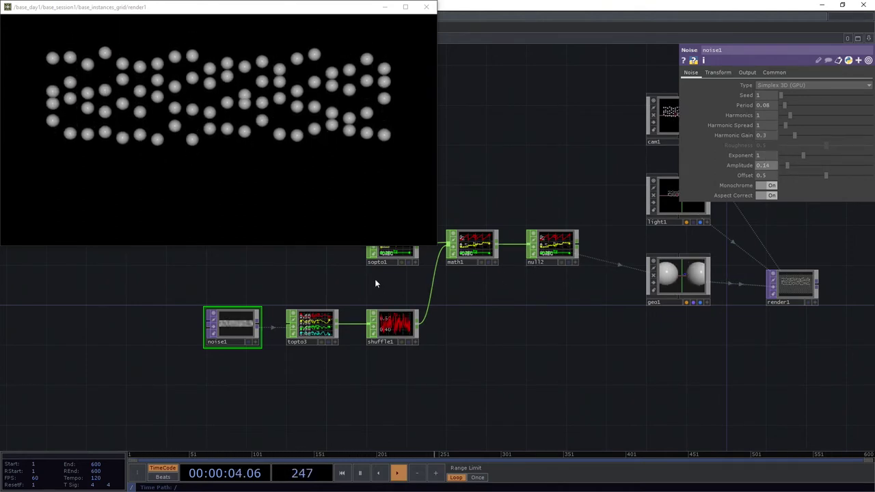
scroll(233, 333, "up", 3)
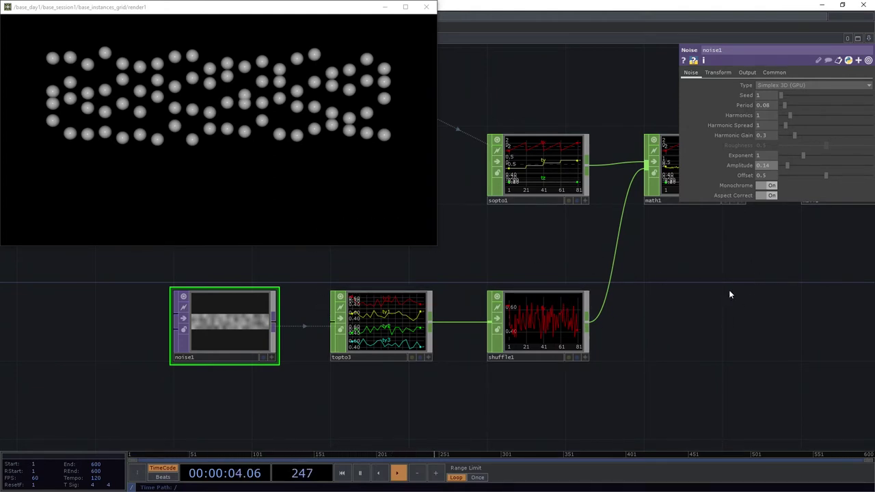
left_click(183, 330)
left_click(255, 151)
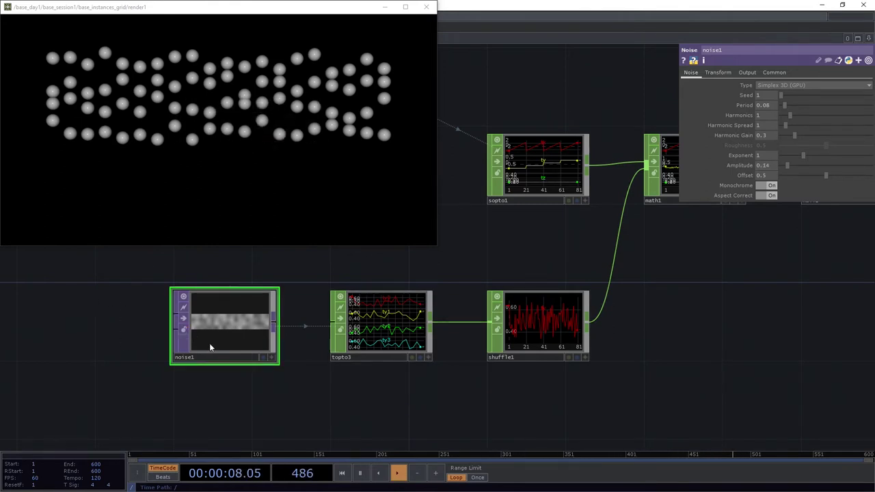
Animate noise1's X translation with the expression absTime.seconds.
left_click(719, 72)
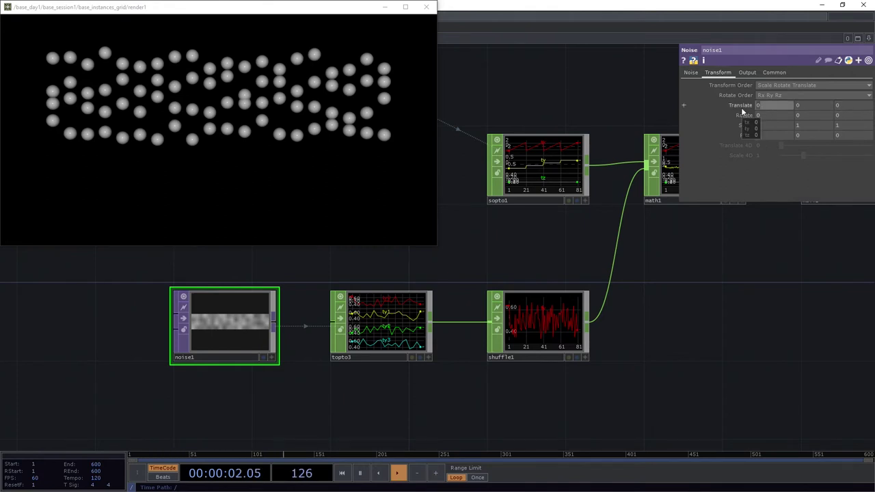
type("absTime.se")
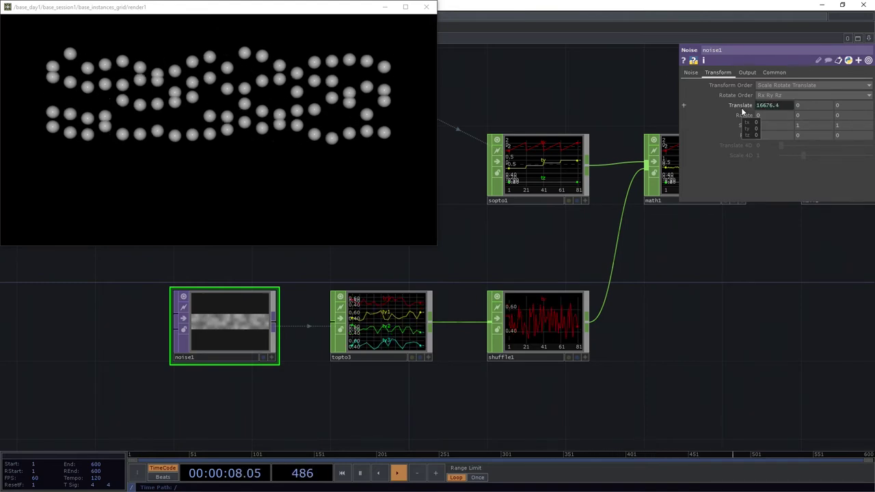
key("Return")
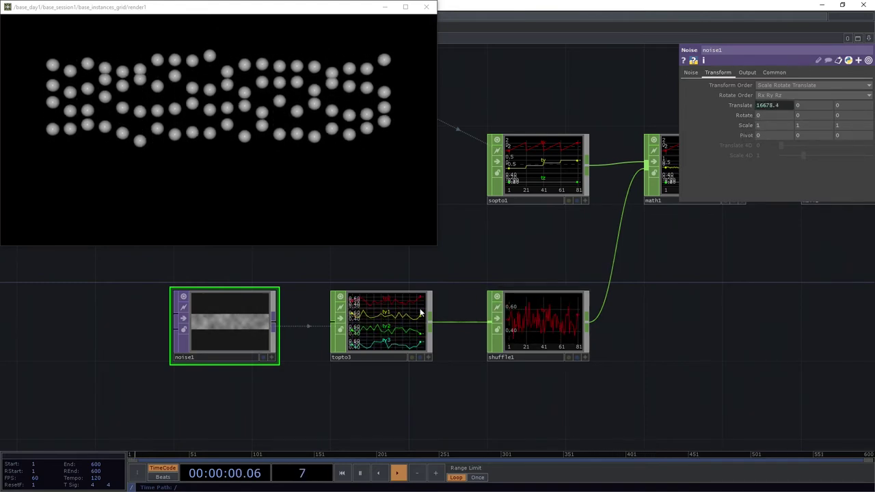
scroll(185, 336, "up", 5)
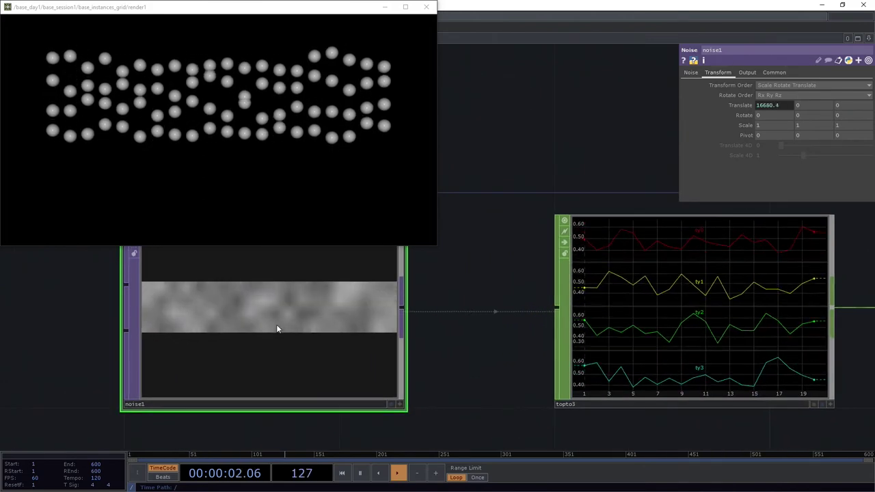
scroll(277, 324, "down", 3)
scroll(305, 324, "down", 3)
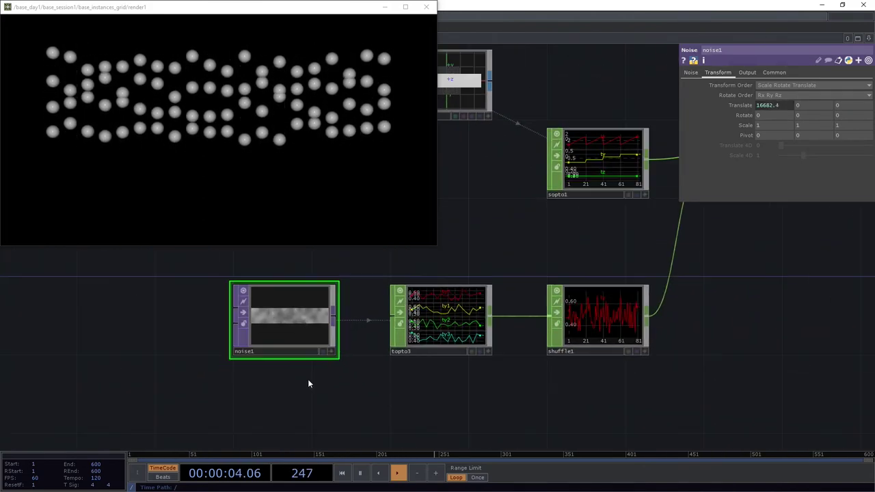
Add a second Noise TOP to the network just below noise1.
left_click_drag(307, 390, 306, 336)
key("Tab")
type("noise")
left_click(179, 237)
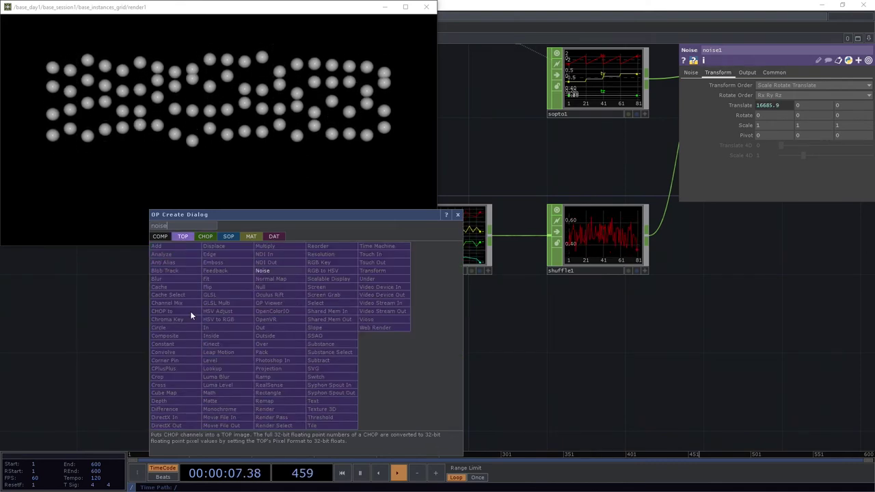
left_click(272, 271)
left_click(279, 355)
left_click_drag(280, 362, 289, 353)
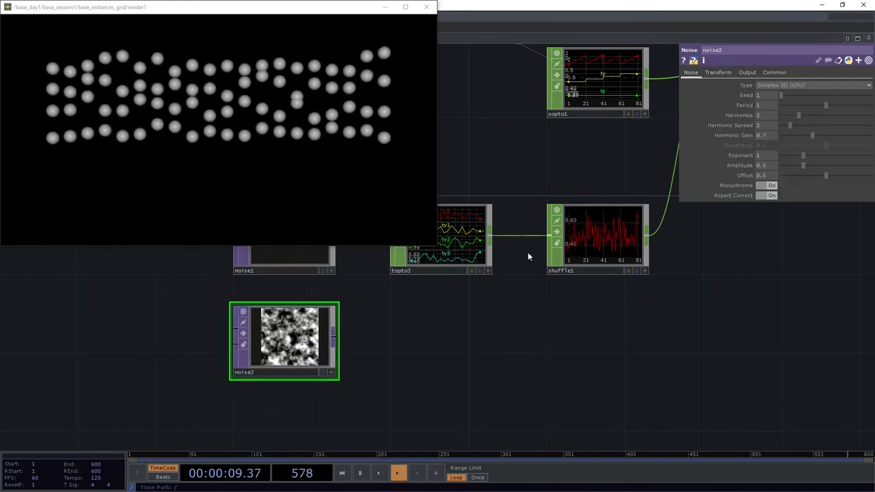
Animate noise2's X translation with the expression absTime.seconds.
left_click(719, 73)
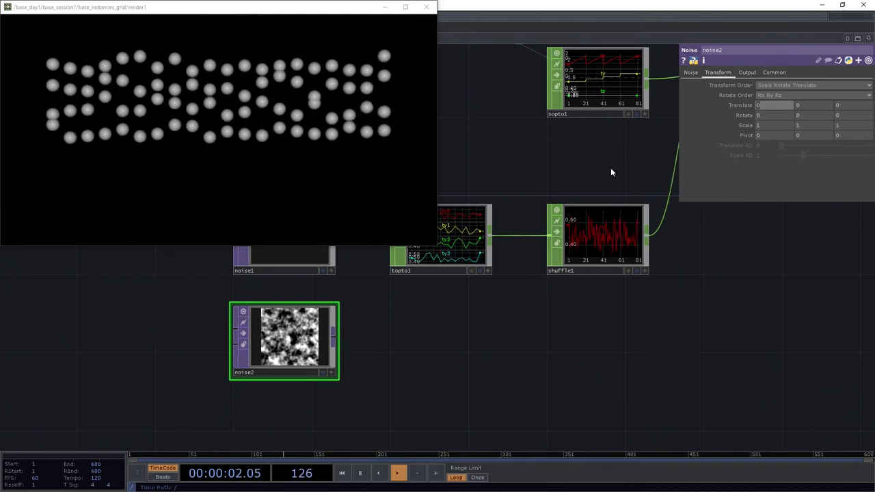
type("absTime.se")
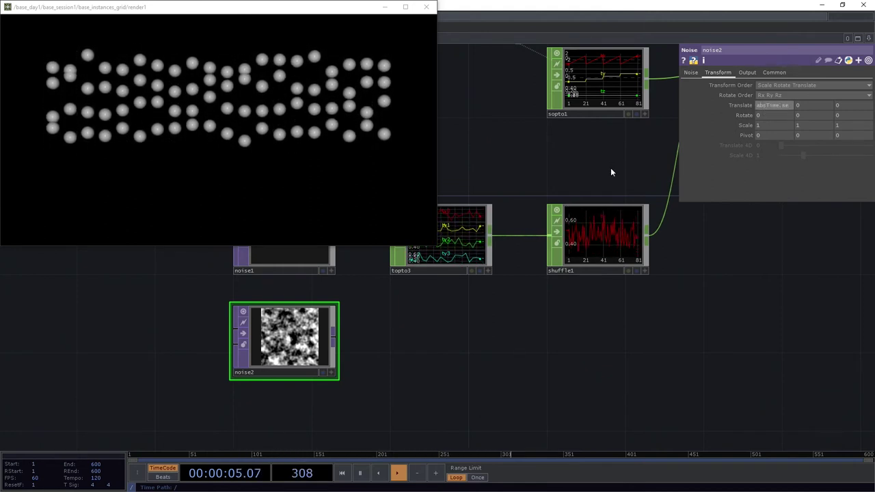
key("Return")
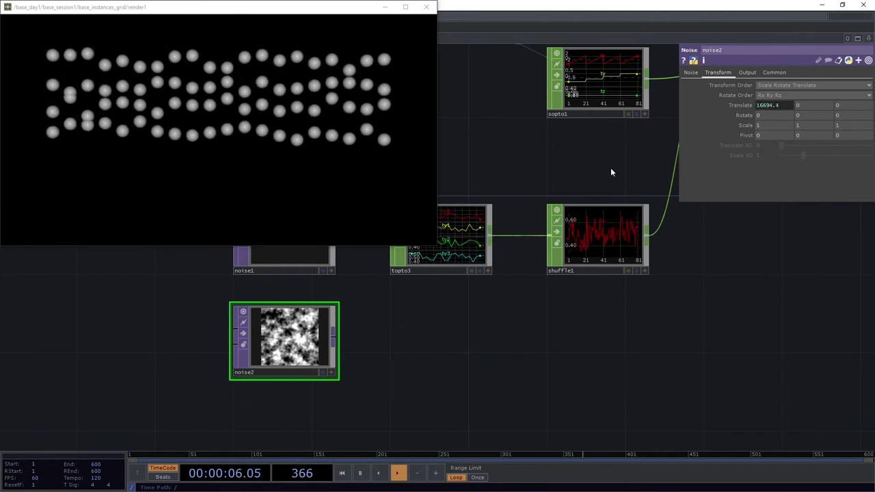
scroll(348, 332, "up", 5)
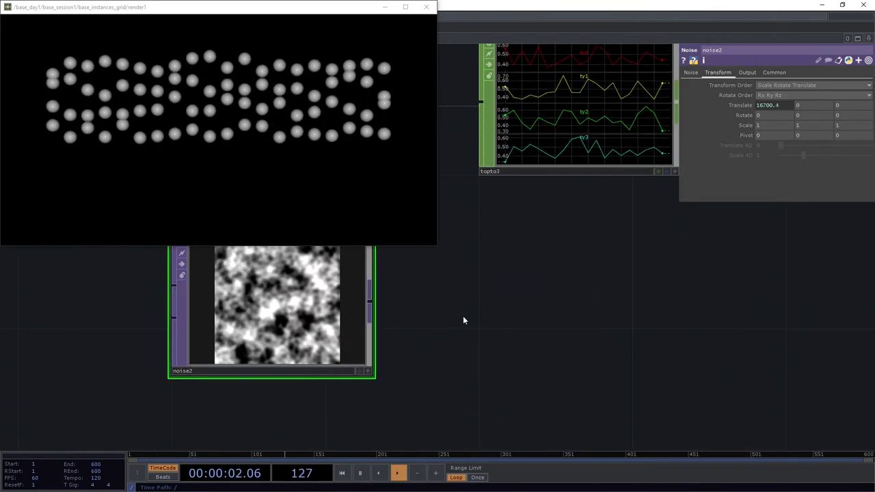
Reverse noise1's scrolling by changing its tx expression to -absTime.seconds.
scroll(456, 324, "down", 3)
left_click_drag(374, 325, 374, 401)
left_click_drag(412, 361, 475, 472)
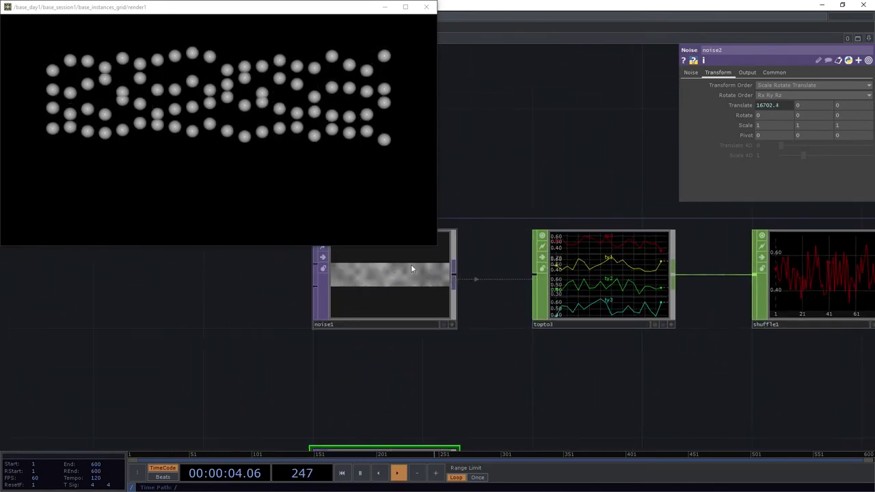
left_click(400, 269)
left_click(744, 107)
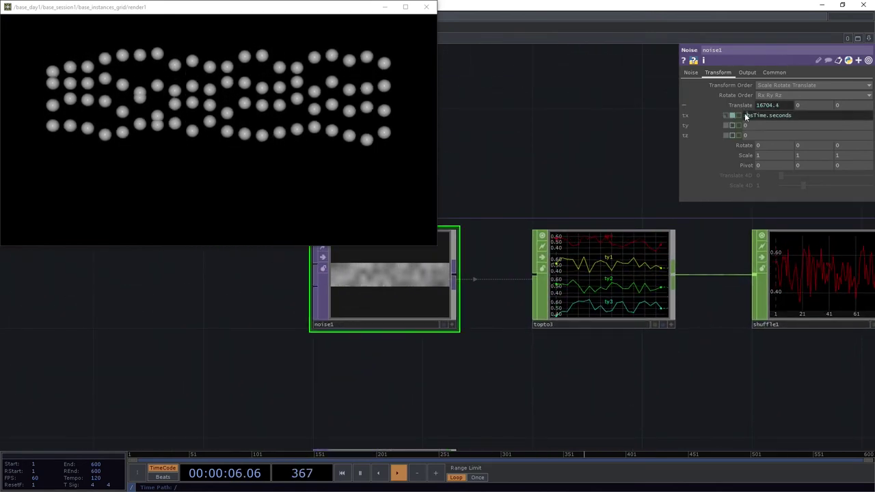
left_click(745, 116)
type("-")
key("Return")
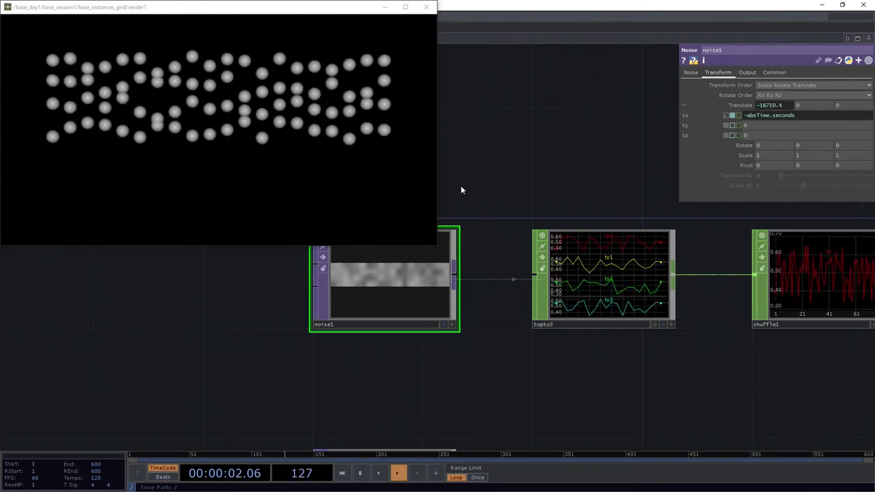
Change noise2's tx expression to -absTime.seconds to match noise1.
left_click_drag(523, 371, 476, 198)
scroll(520, 233, "down", 2)
left_click_drag(533, 318, 583, 347)
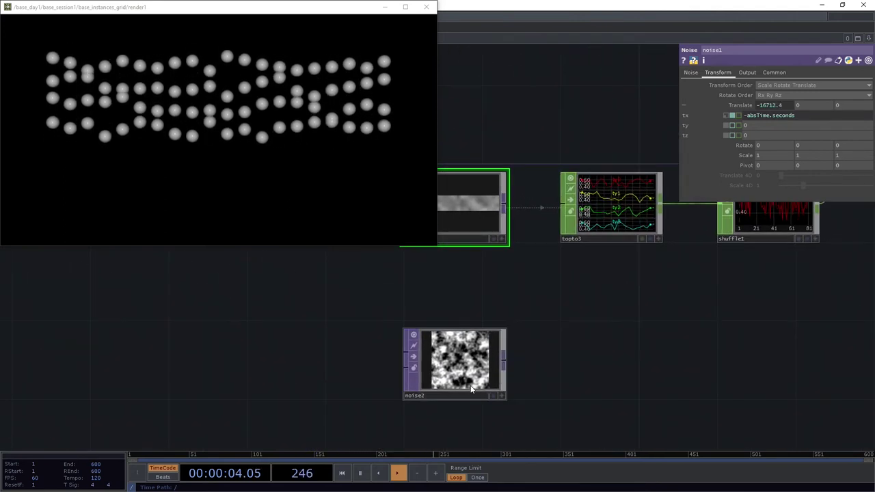
left_click(455, 362)
left_click(744, 116)
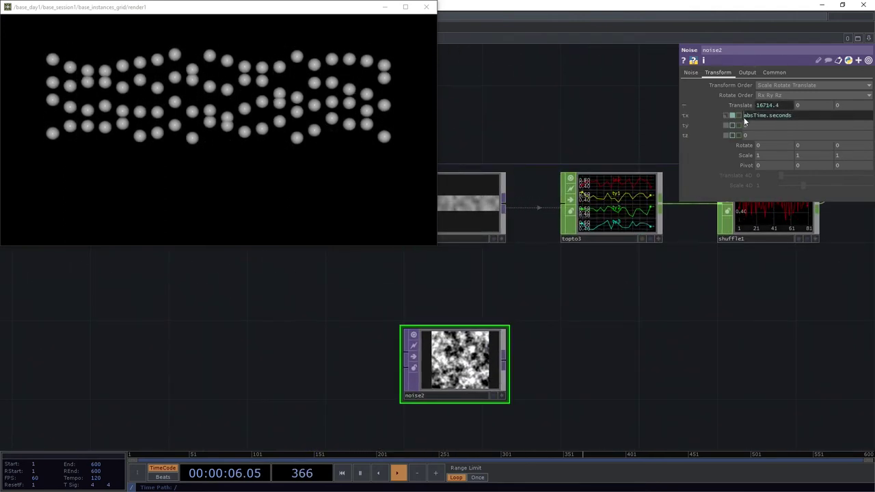
type("-")
key("Return")
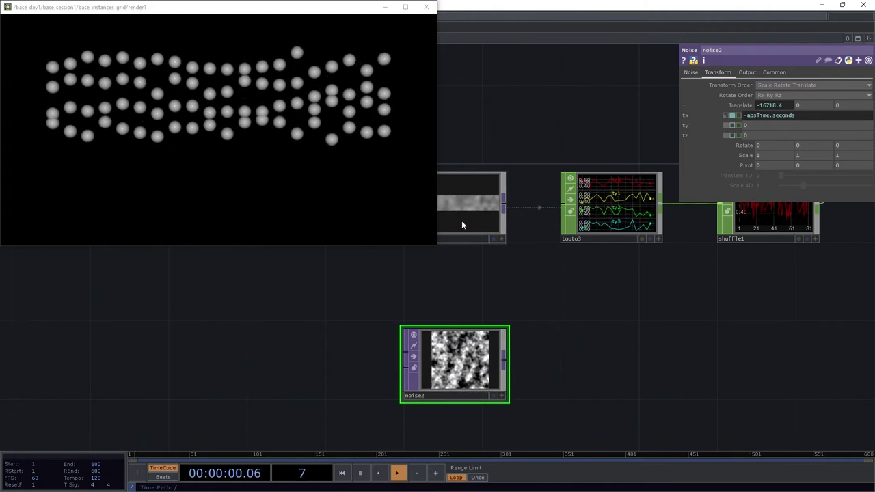
Set noise1's Period to 0.95.
scroll(461, 220, "up", 2)
left_click(480, 215)
left_click(691, 72)
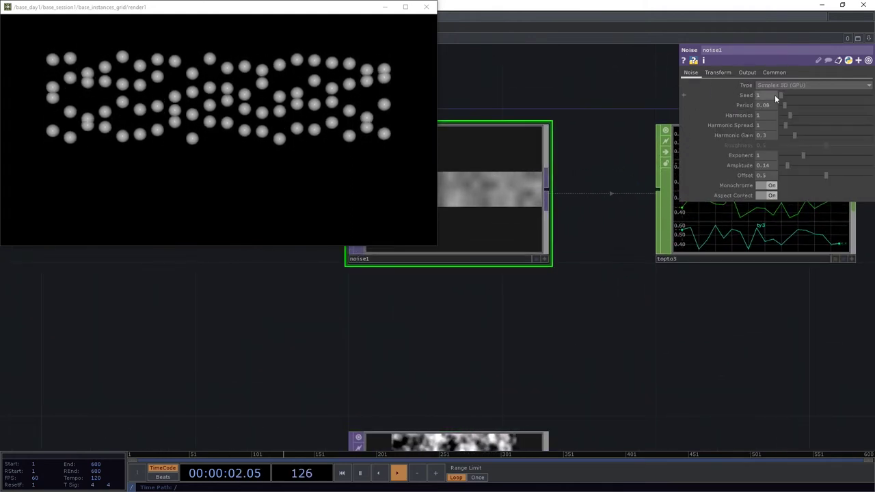
left_click_drag(798, 106, 825, 107)
left_click_drag(659, 326, 649, 251)
scroll(648, 252, "down", 3)
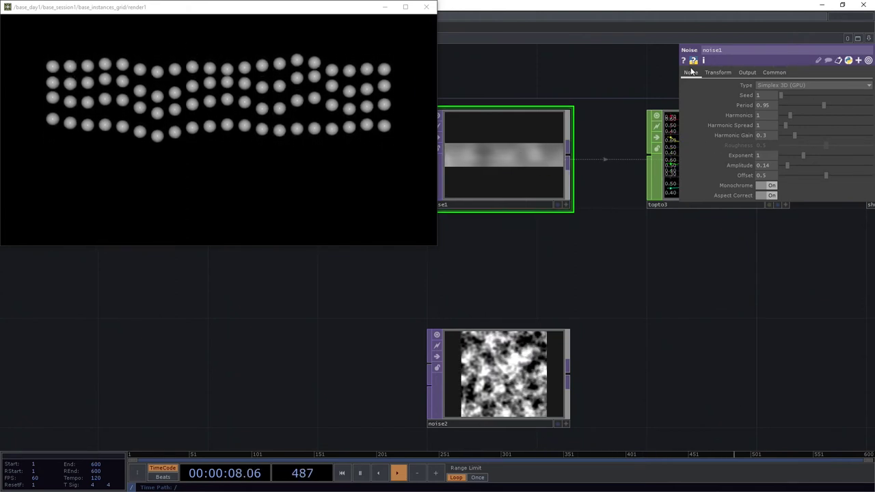
Move noise2's -absTime.seconds expression from tx to ty, resetting tx to 0.
left_click(718, 72)
left_click(533, 359)
left_click_drag(842, 117, 675, 117)
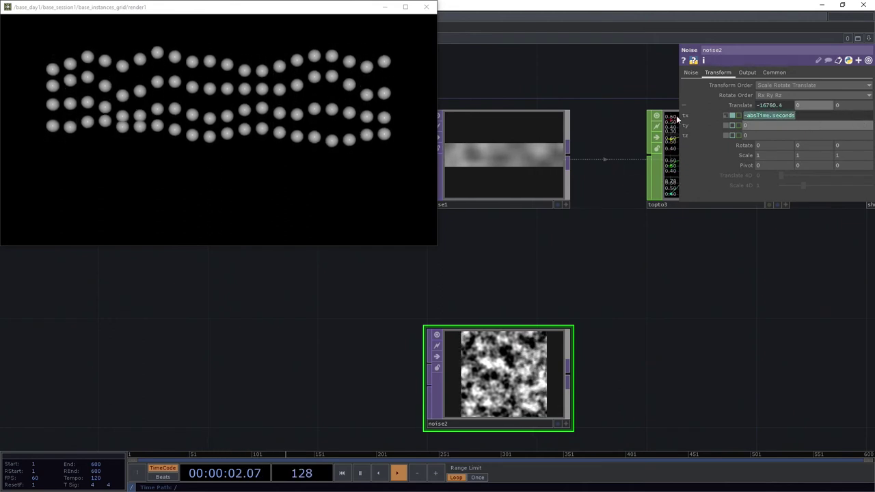
key("BackSpace")
key("Return")
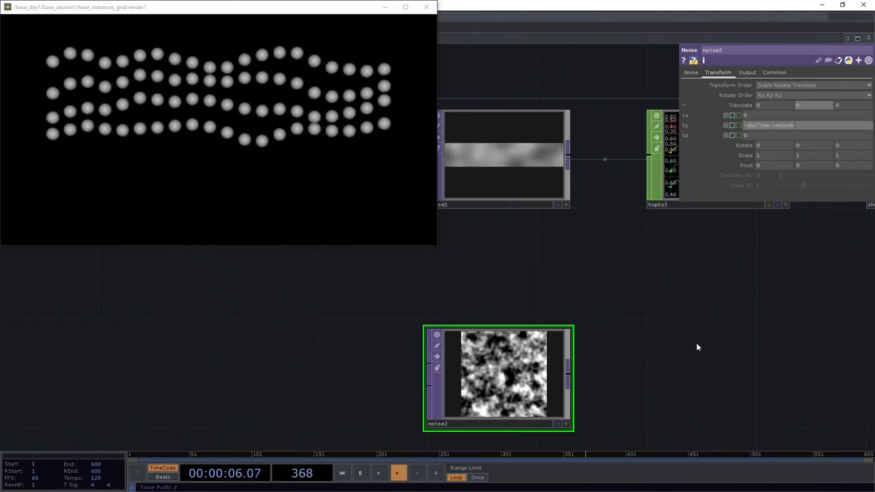
key("Return")
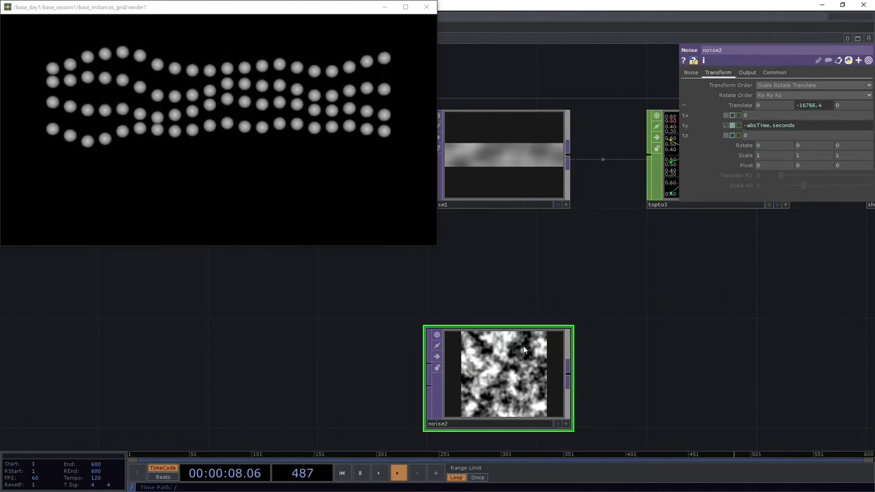
Move noise1's -absTime.seconds expression from tx to ty, resetting tx to 0.
left_click(510, 201)
left_click_drag(803, 115, 626, 105)
key("ctrl+c")
key("BackSpace")
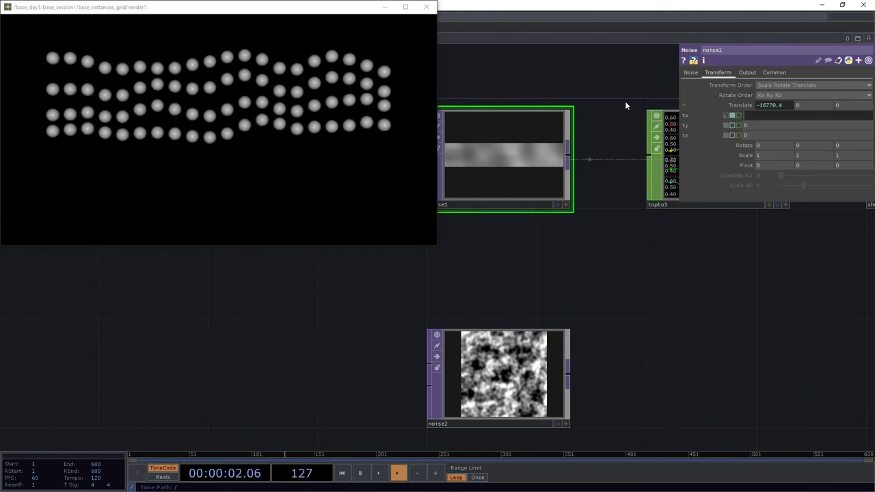
left_click_drag(766, 125, 592, 257)
key("ctrl+v")
key("Return")
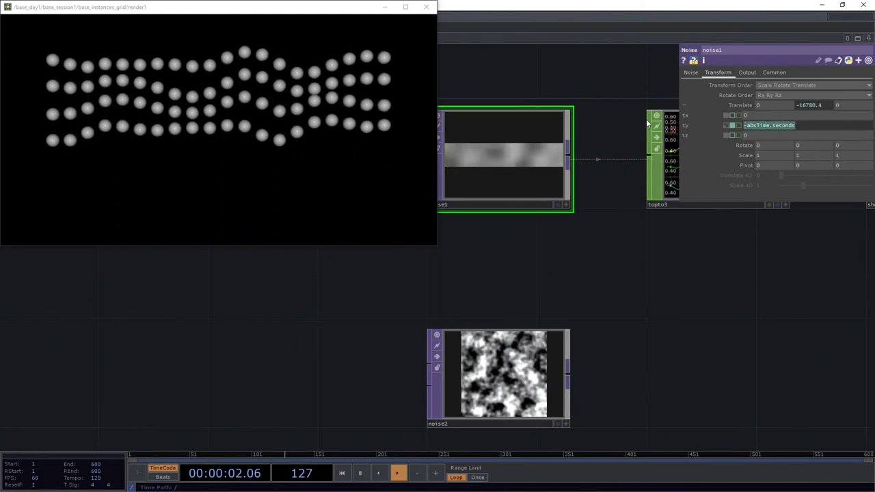
Move noise1's -absTime.seconds expression from ty to tz, resetting ty to 0.
key("BackSpace")
key("Return")
left_click(738, 135)
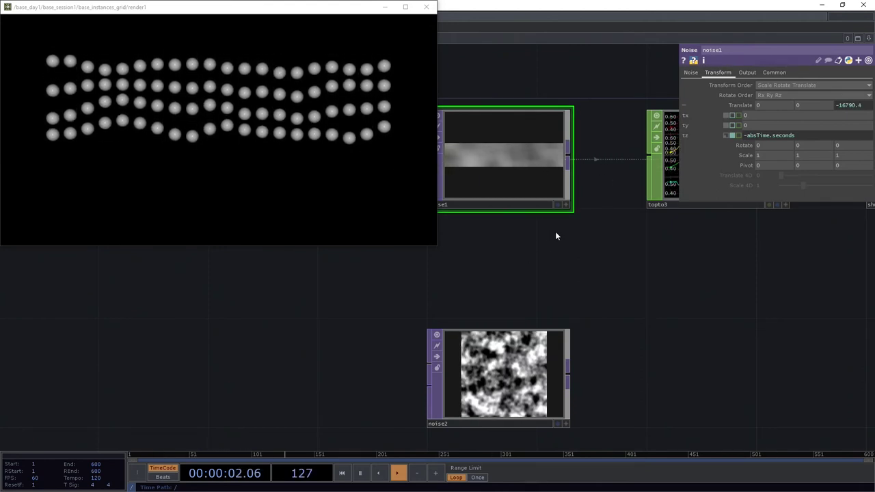
scroll(572, 205, "up", 3)
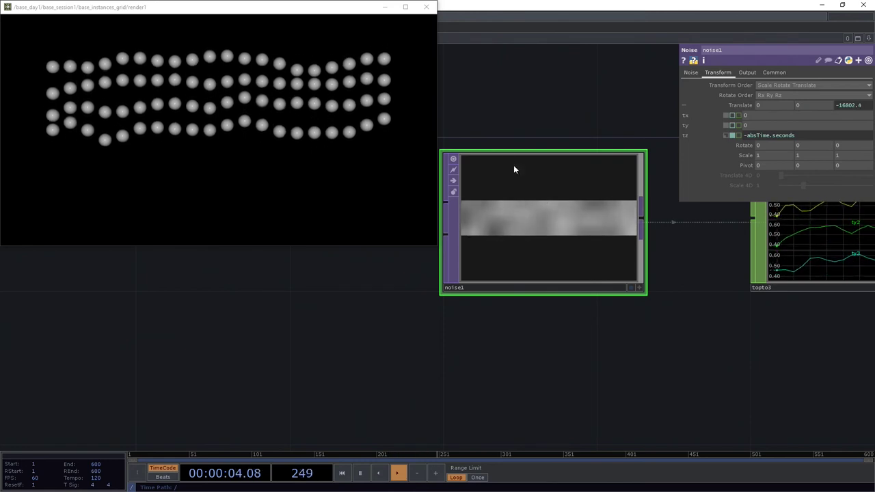
scroll(558, 395, "down", 2)
left_click_drag(558, 396, 547, 259)
Move noise2's -absTime.seconds expression from ty to tz, resetting ty to 0.
left_click(547, 335)
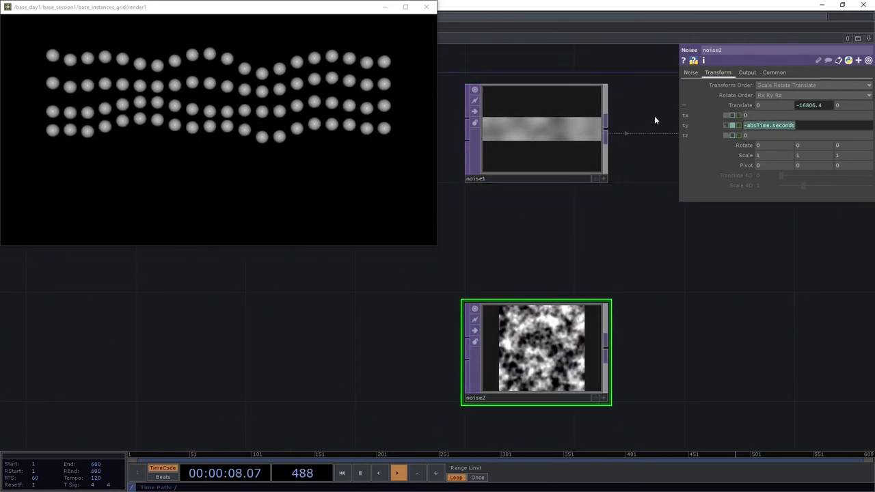
key("ctrl+x")
left_click(752, 135)
key("ctrl+v")
scroll(607, 397, "up", 5)
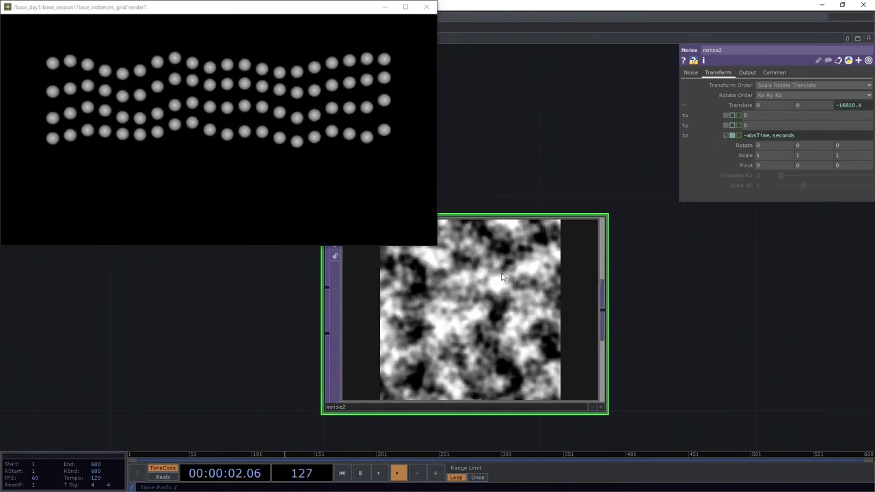
left_click_drag(537, 176, 558, 204)
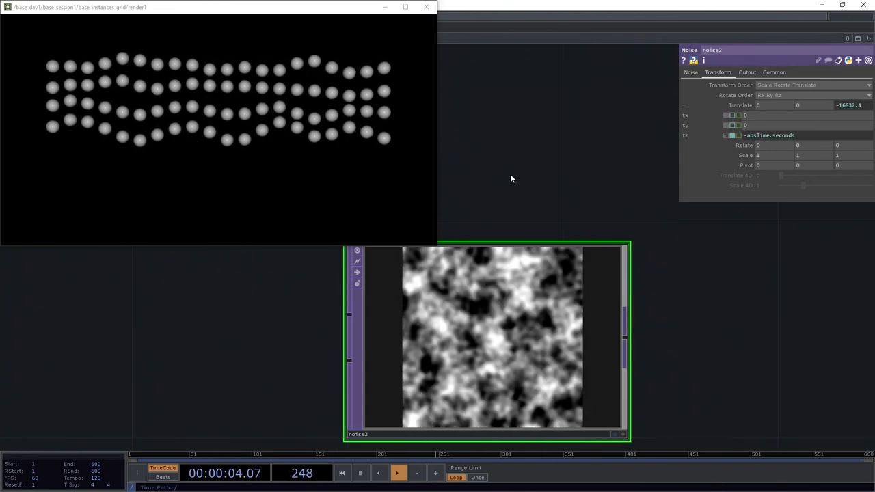
Close the floating render1 viewer window and return to noise1 in the network.
key("Tab")
scroll(412, 271, "down", 5)
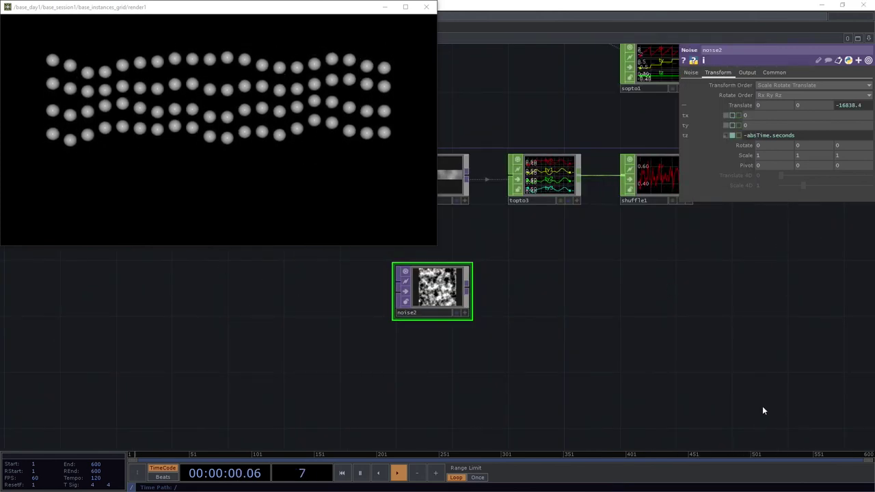
left_click(426, 6)
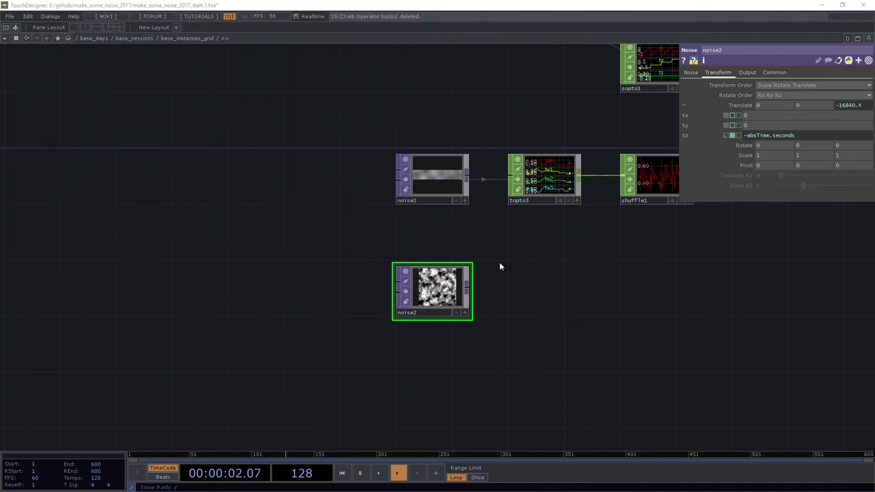
left_click_drag(499, 278, 400, 327)
scroll(370, 287, "up", 5)
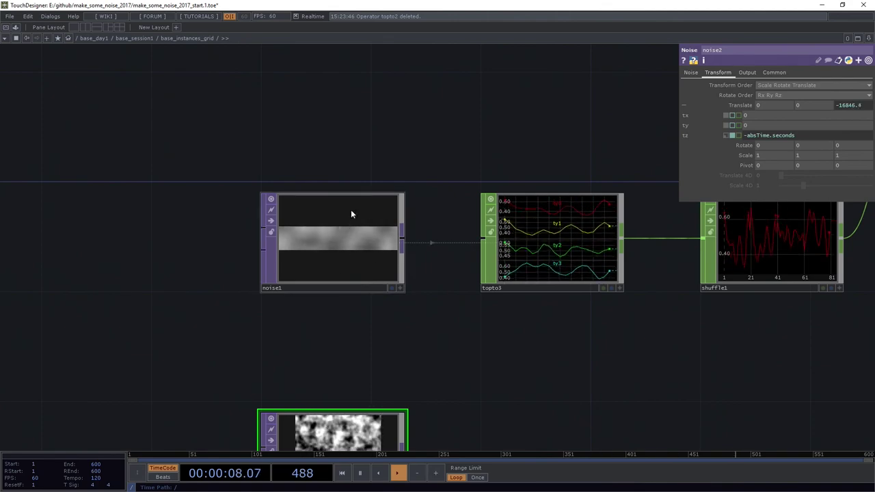
Review the network from grid1 through the CHOP chain to the instances in render1's output.
left_click_drag(390, 74, 352, 283)
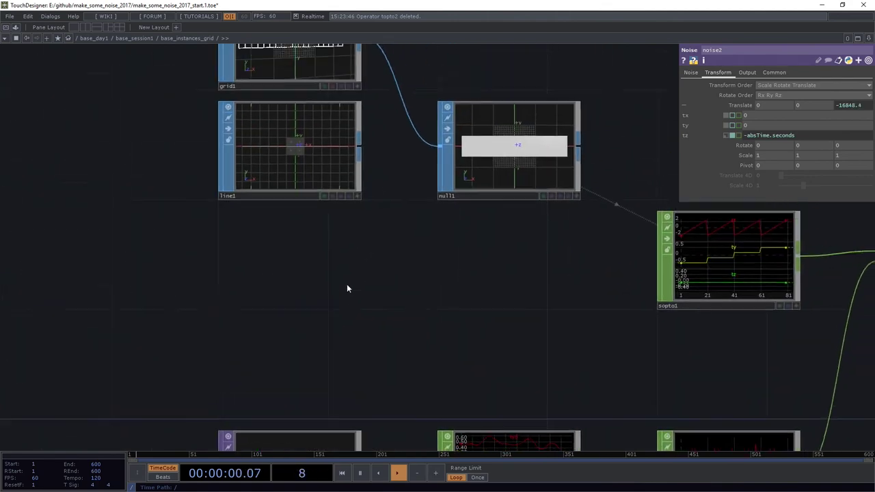
scroll(352, 283, "down", 2)
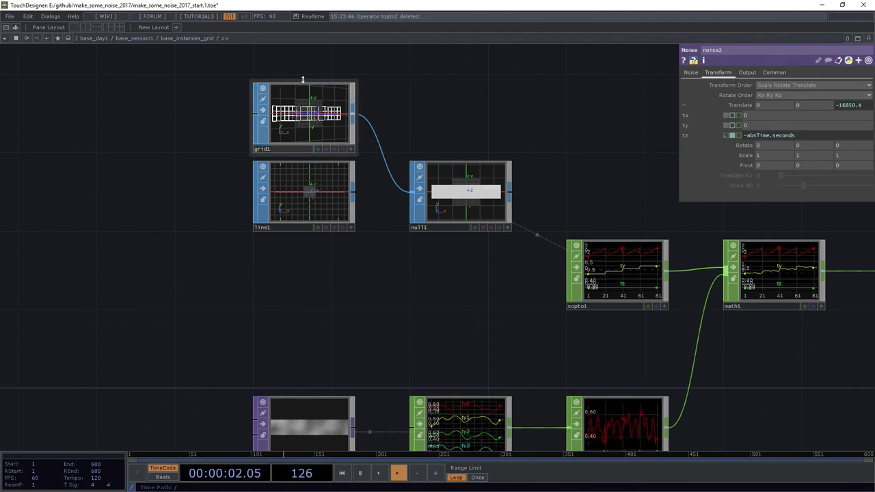
mouse_move(308, 121)
left_mouse_down()
mouse_move(300, 106)
mouse_move(300, 118)
left_mouse_up()
left_click_drag(530, 340, 490, 306)
left_click_drag(747, 322, 123, 318)
left_click_drag(655, 373, 498, 346)
scroll(498, 346, "up", 3)
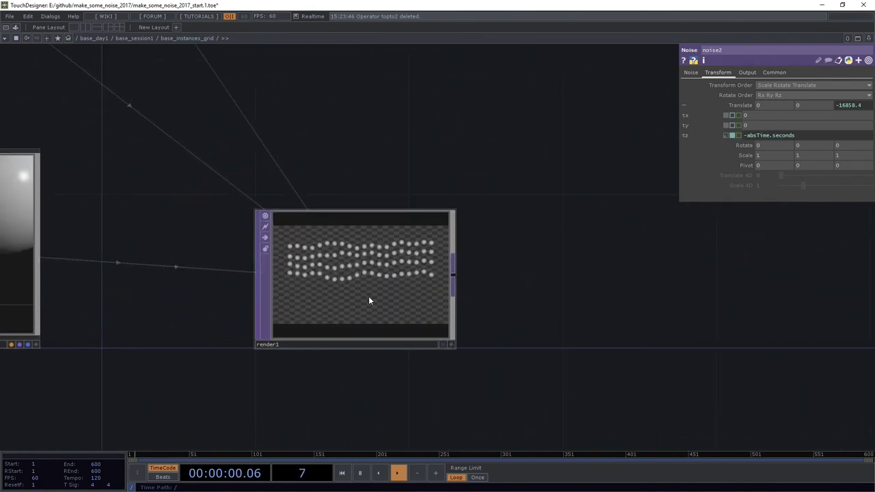
left_click_drag(213, 328, 642, 143)
scroll(636, 147, "down", 3)
left_click_drag(51, 288, 322, 308)
Move shuffle1 away from topto3 to open a gap, and shift the noise1, topto3 and shuffle1 row away from math1.
left_click(401, 234)
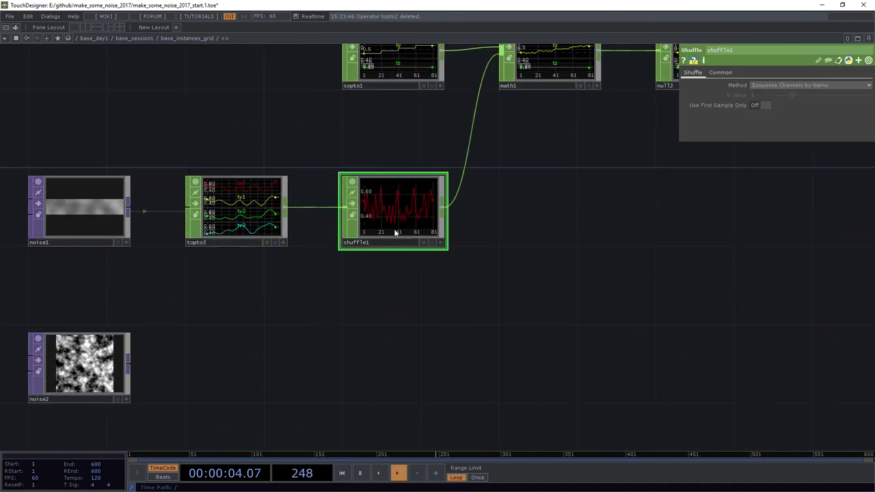
left_click_drag(402, 234, 538, 229)
right_click_drag(645, 307, 115, 189)
left_click_drag(534, 198, 303, 199)
Insert a Math CHOP between topto3 and shuffle1 and set the lower value of its To Range to -1.
left_click_drag(264, 255, 356, 276)
right_click(231, 231)
left_click(220, 232)
right_click(223, 229)
left_click(239, 219)
type("ms")
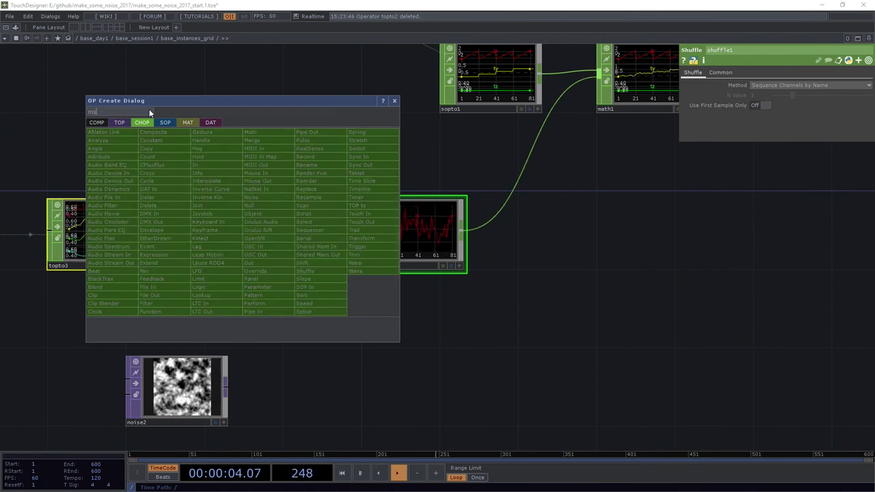
key("BackSpace")
type("at")
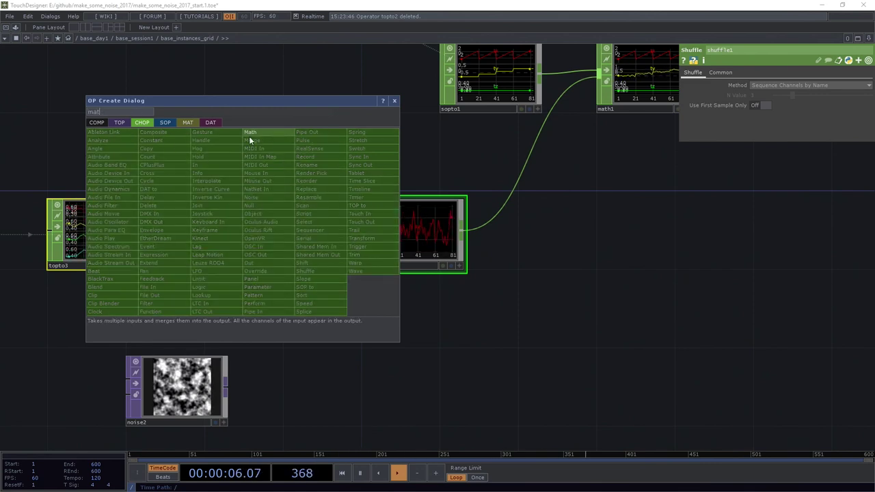
key("Return")
left_click(256, 232)
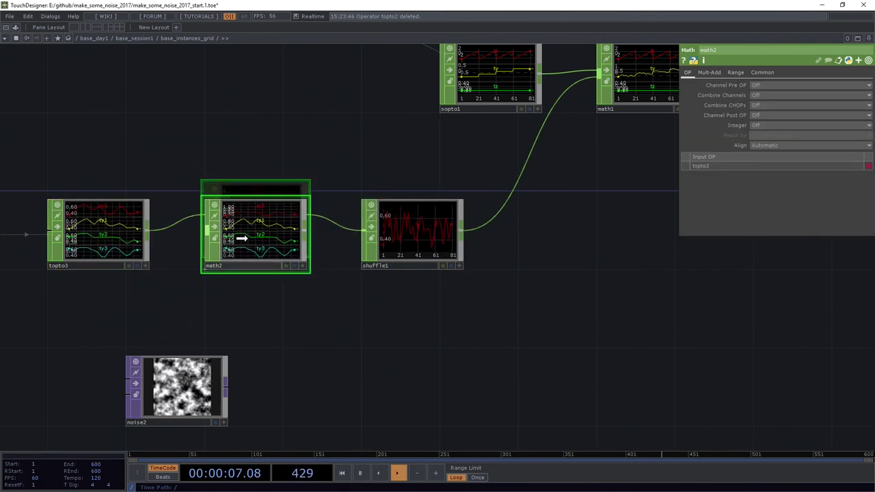
left_click(736, 72)
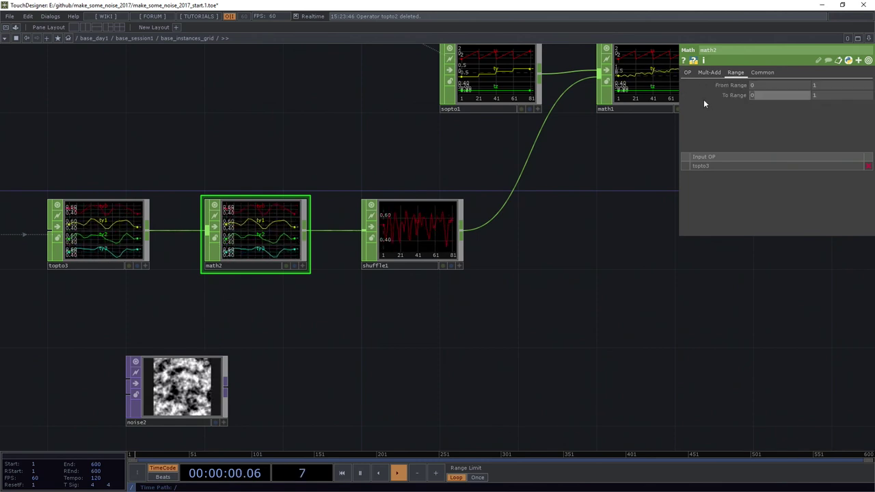
type("-1")
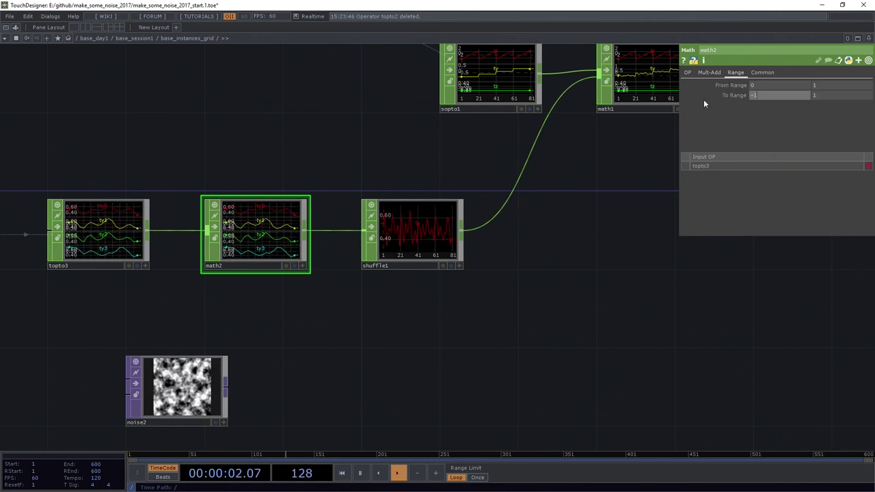
Examine the vertical motion of the instances in render1 and the overall layout of the instancing network.
left_click_drag(608, 307, 326, 341)
left_click_drag(639, 332, 372, 383)
left_click_drag(699, 335, 358, 343)
middle_click_drag(399, 236, 540, 263)
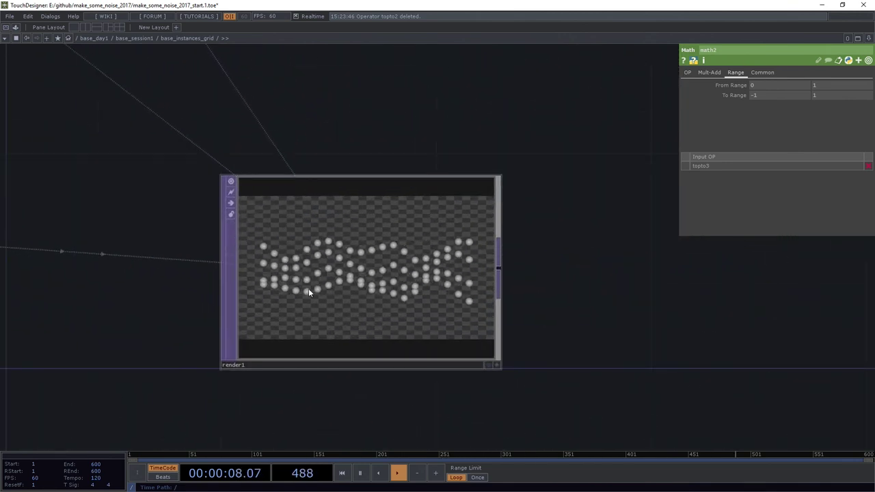
scroll(309, 288, "down", 6)
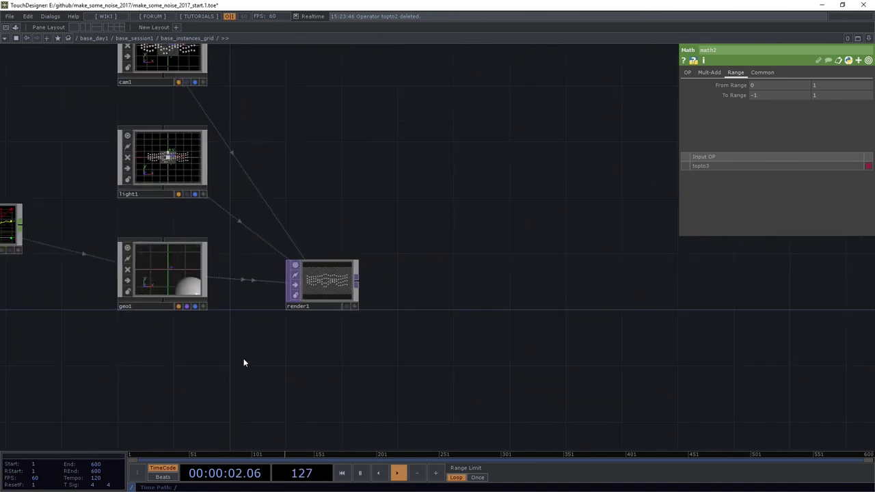
scroll(328, 294, "up", 5)
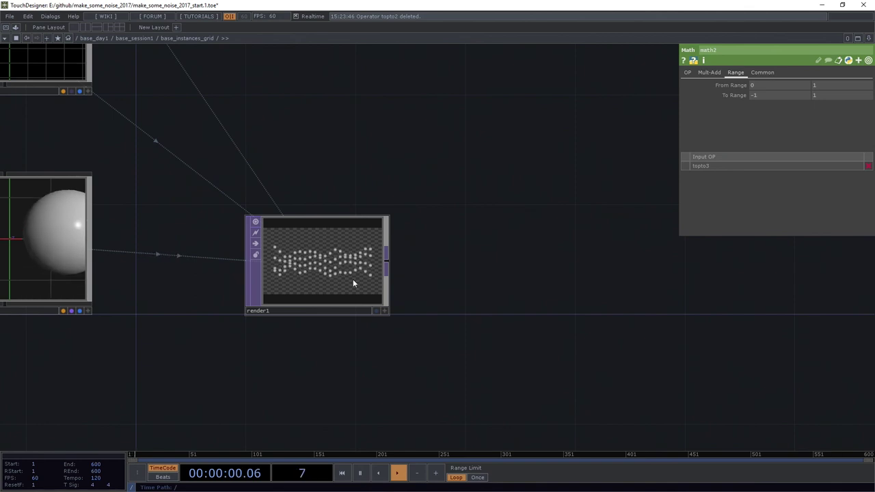
scroll(244, 292, "down", 10)
left_click_drag(322, 337, 467, 245)
scroll(253, 275, "up", 5)
left_click_drag(290, 273, 285, 290)
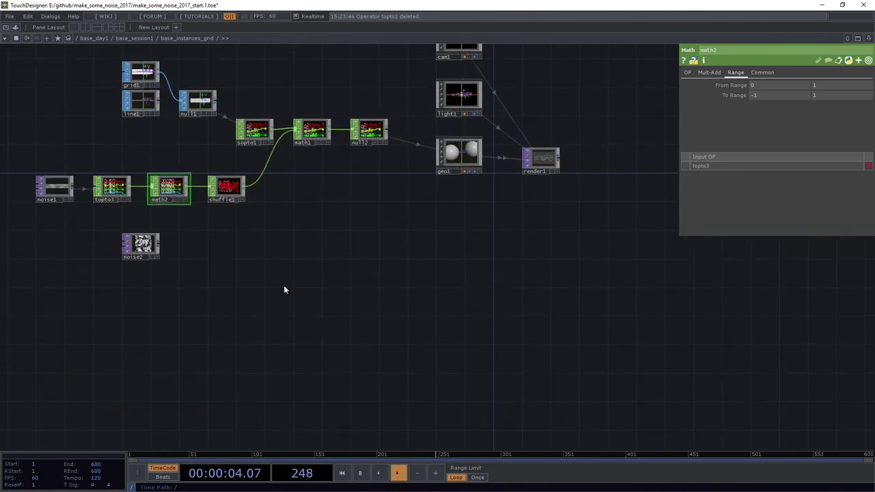